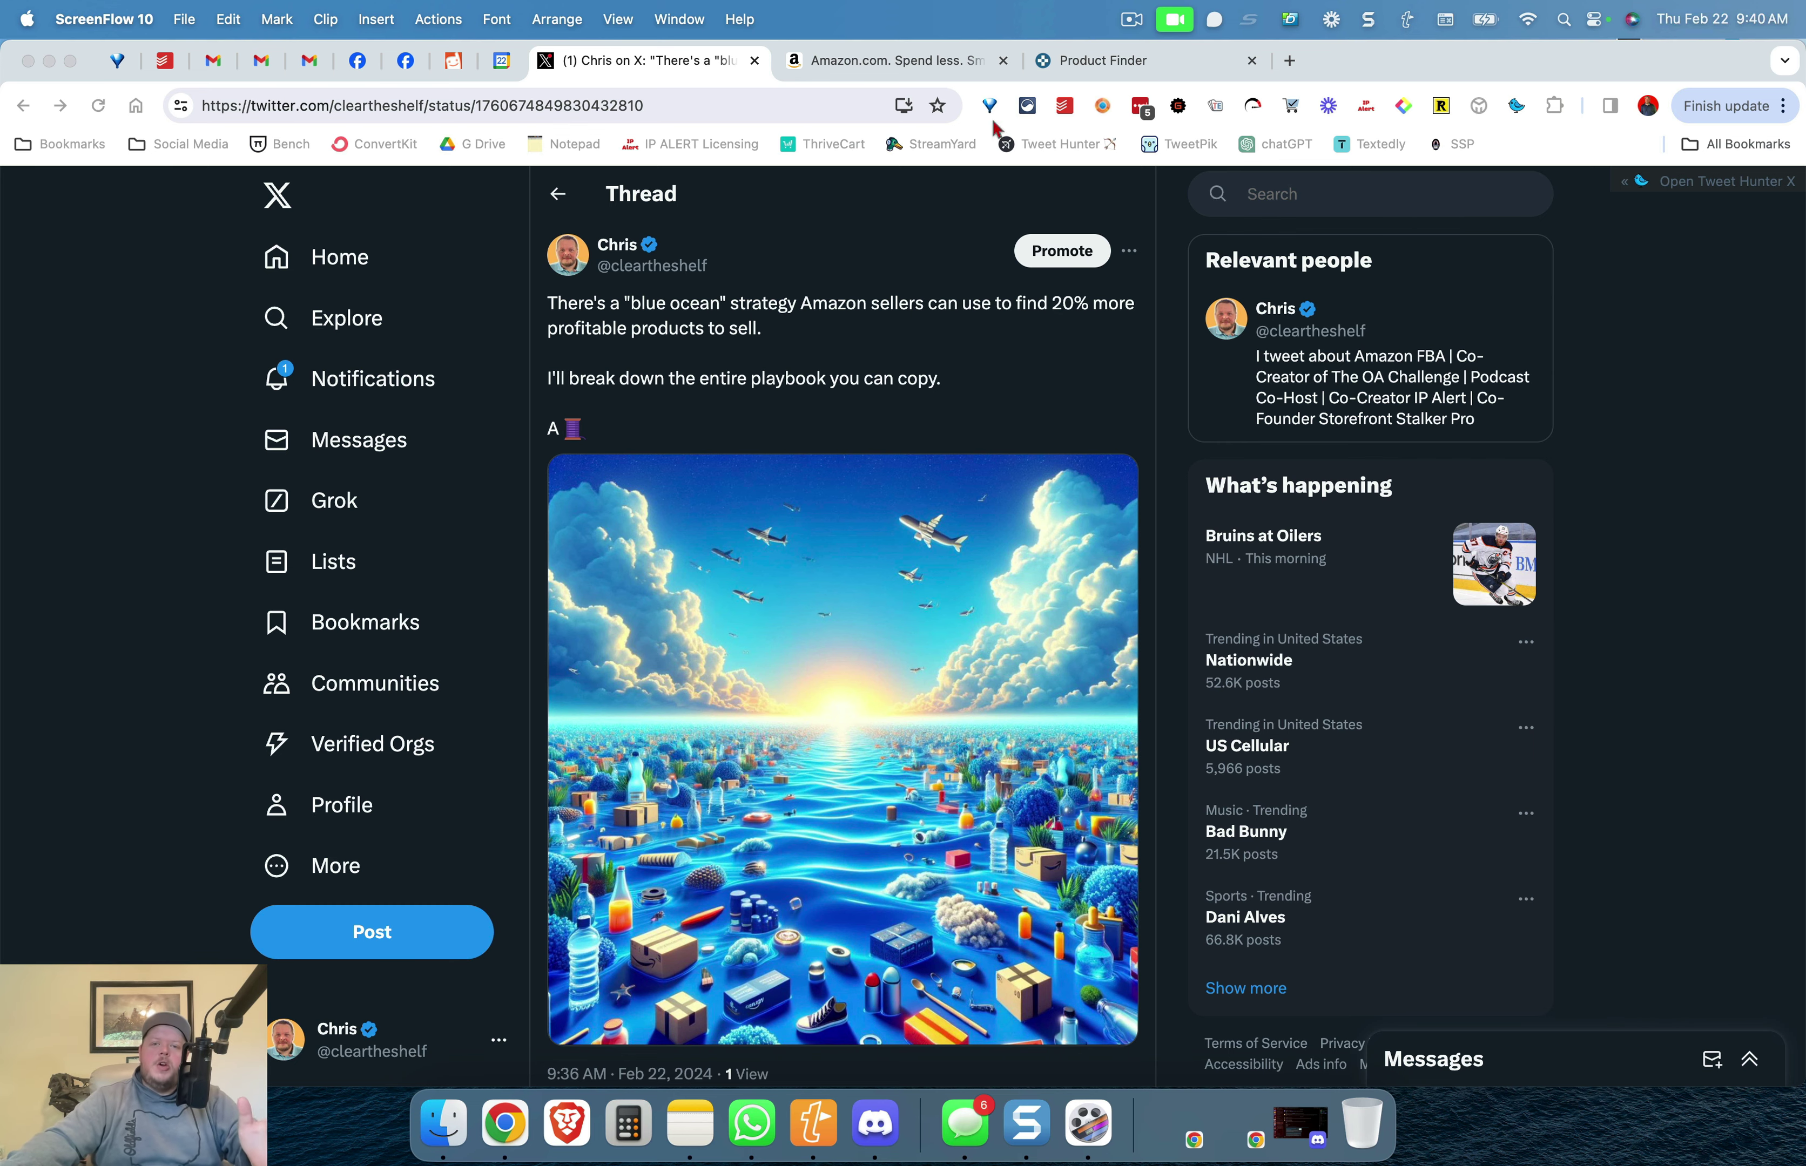
- Replace the old Amazon search with 'lotion' to show suggestions like 'lotion aveeno'
click(912, 75)
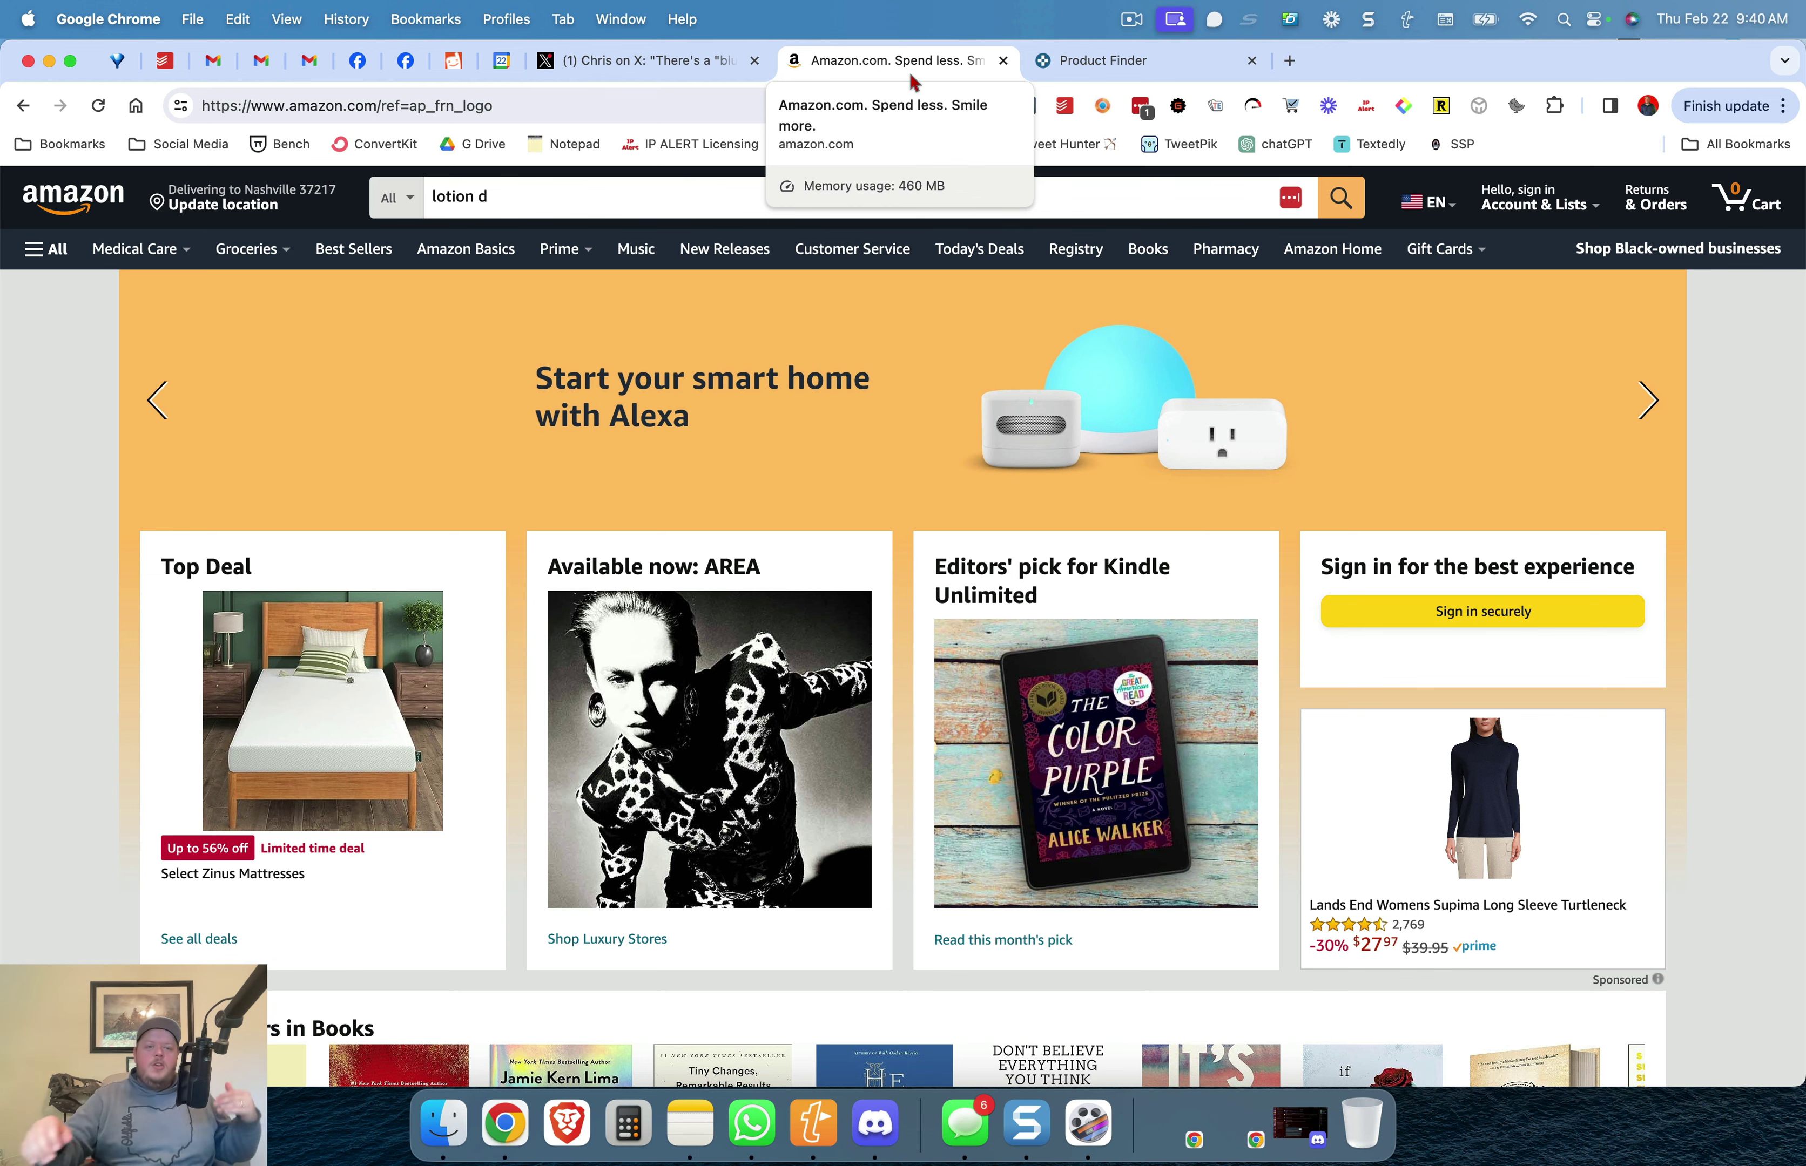
double_click(511, 199)
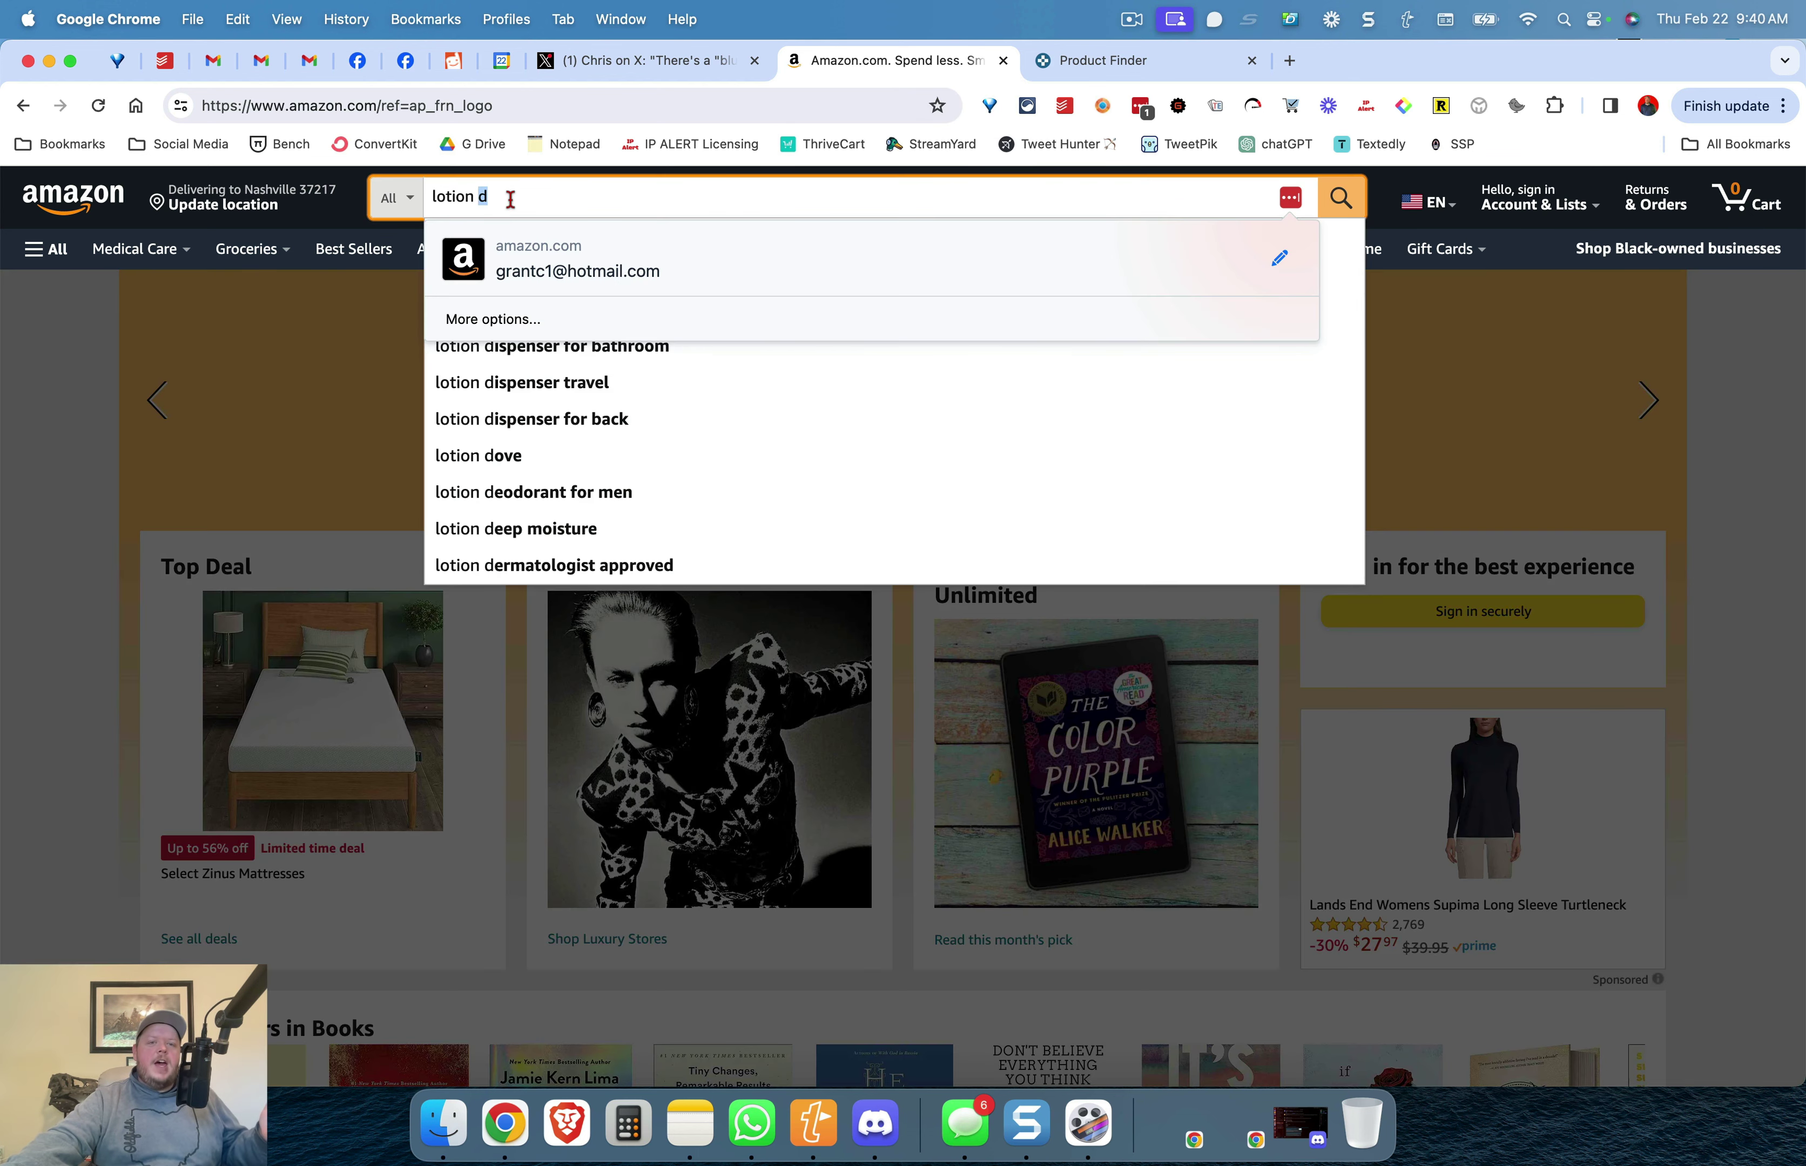
triple_click(511, 198)
key(BackSpace)
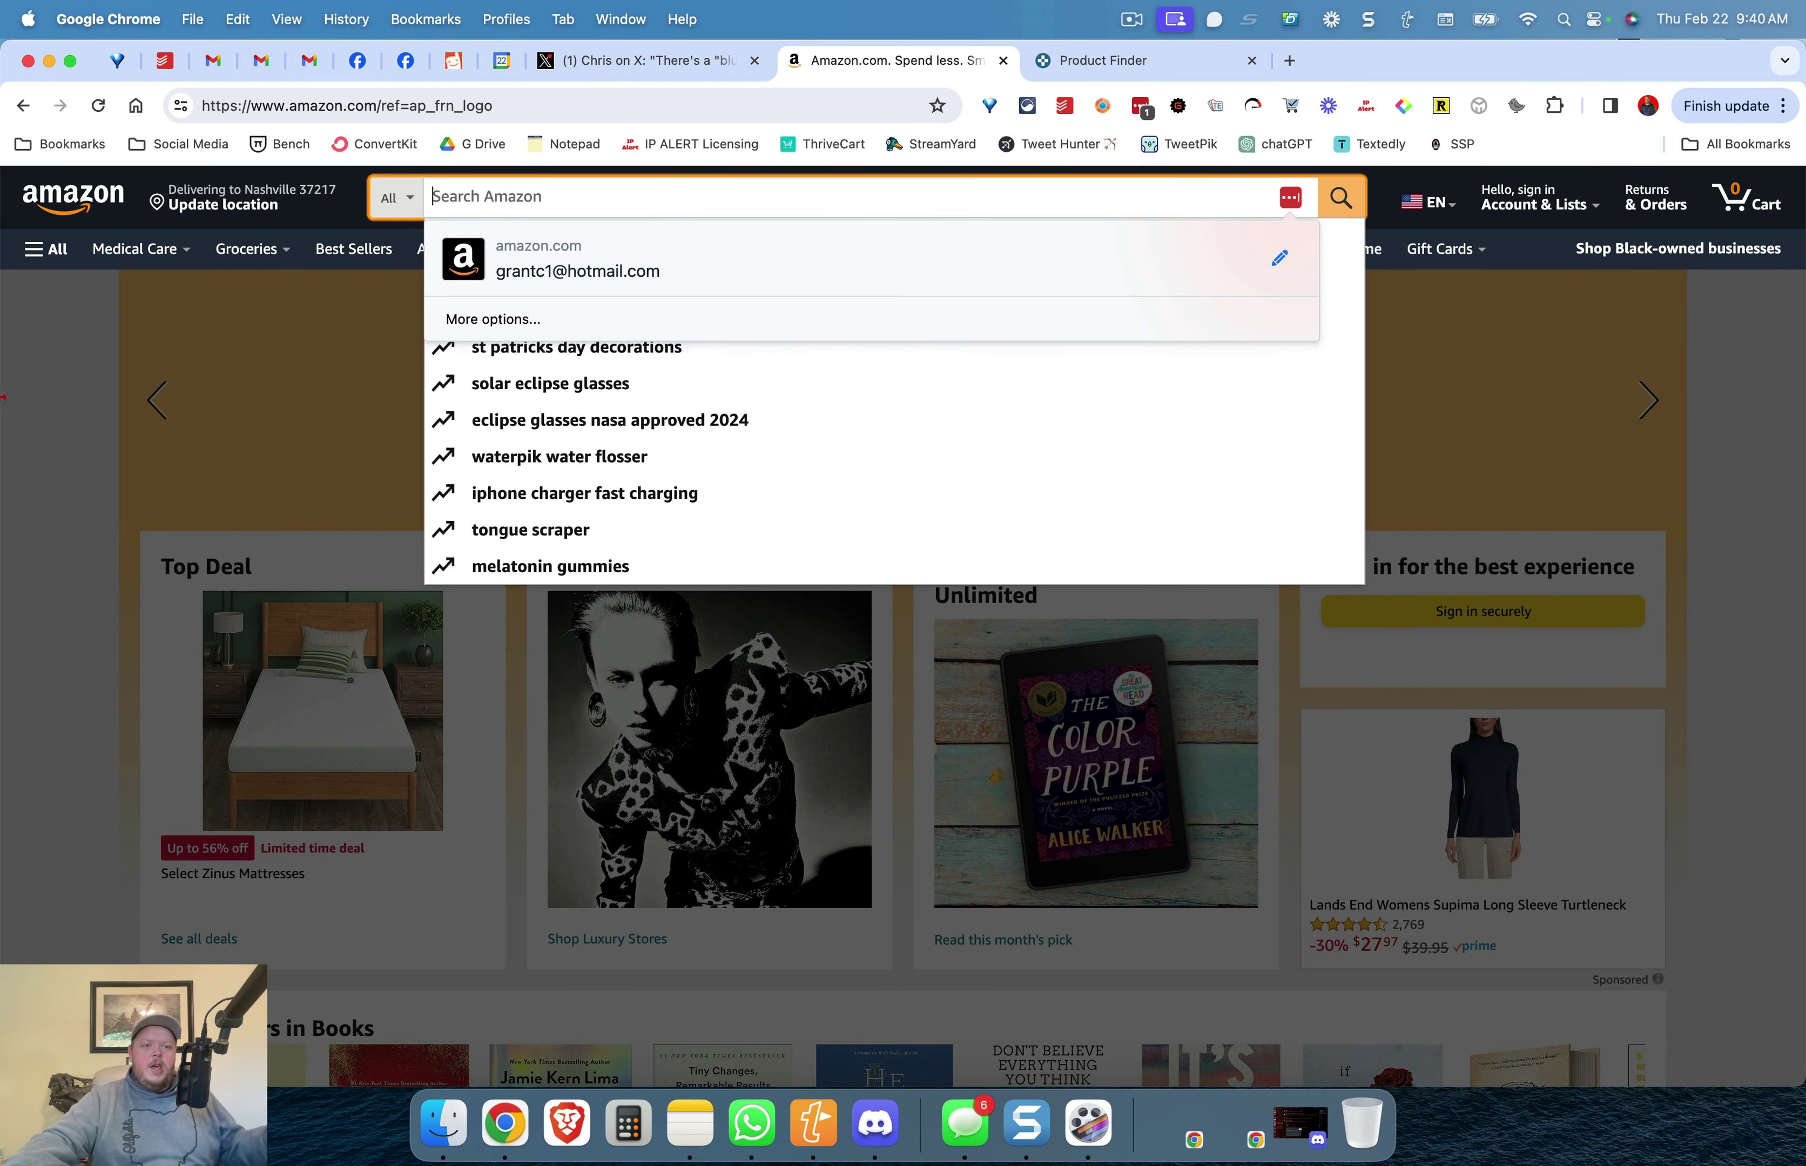
click(43, 406)
click(525, 201)
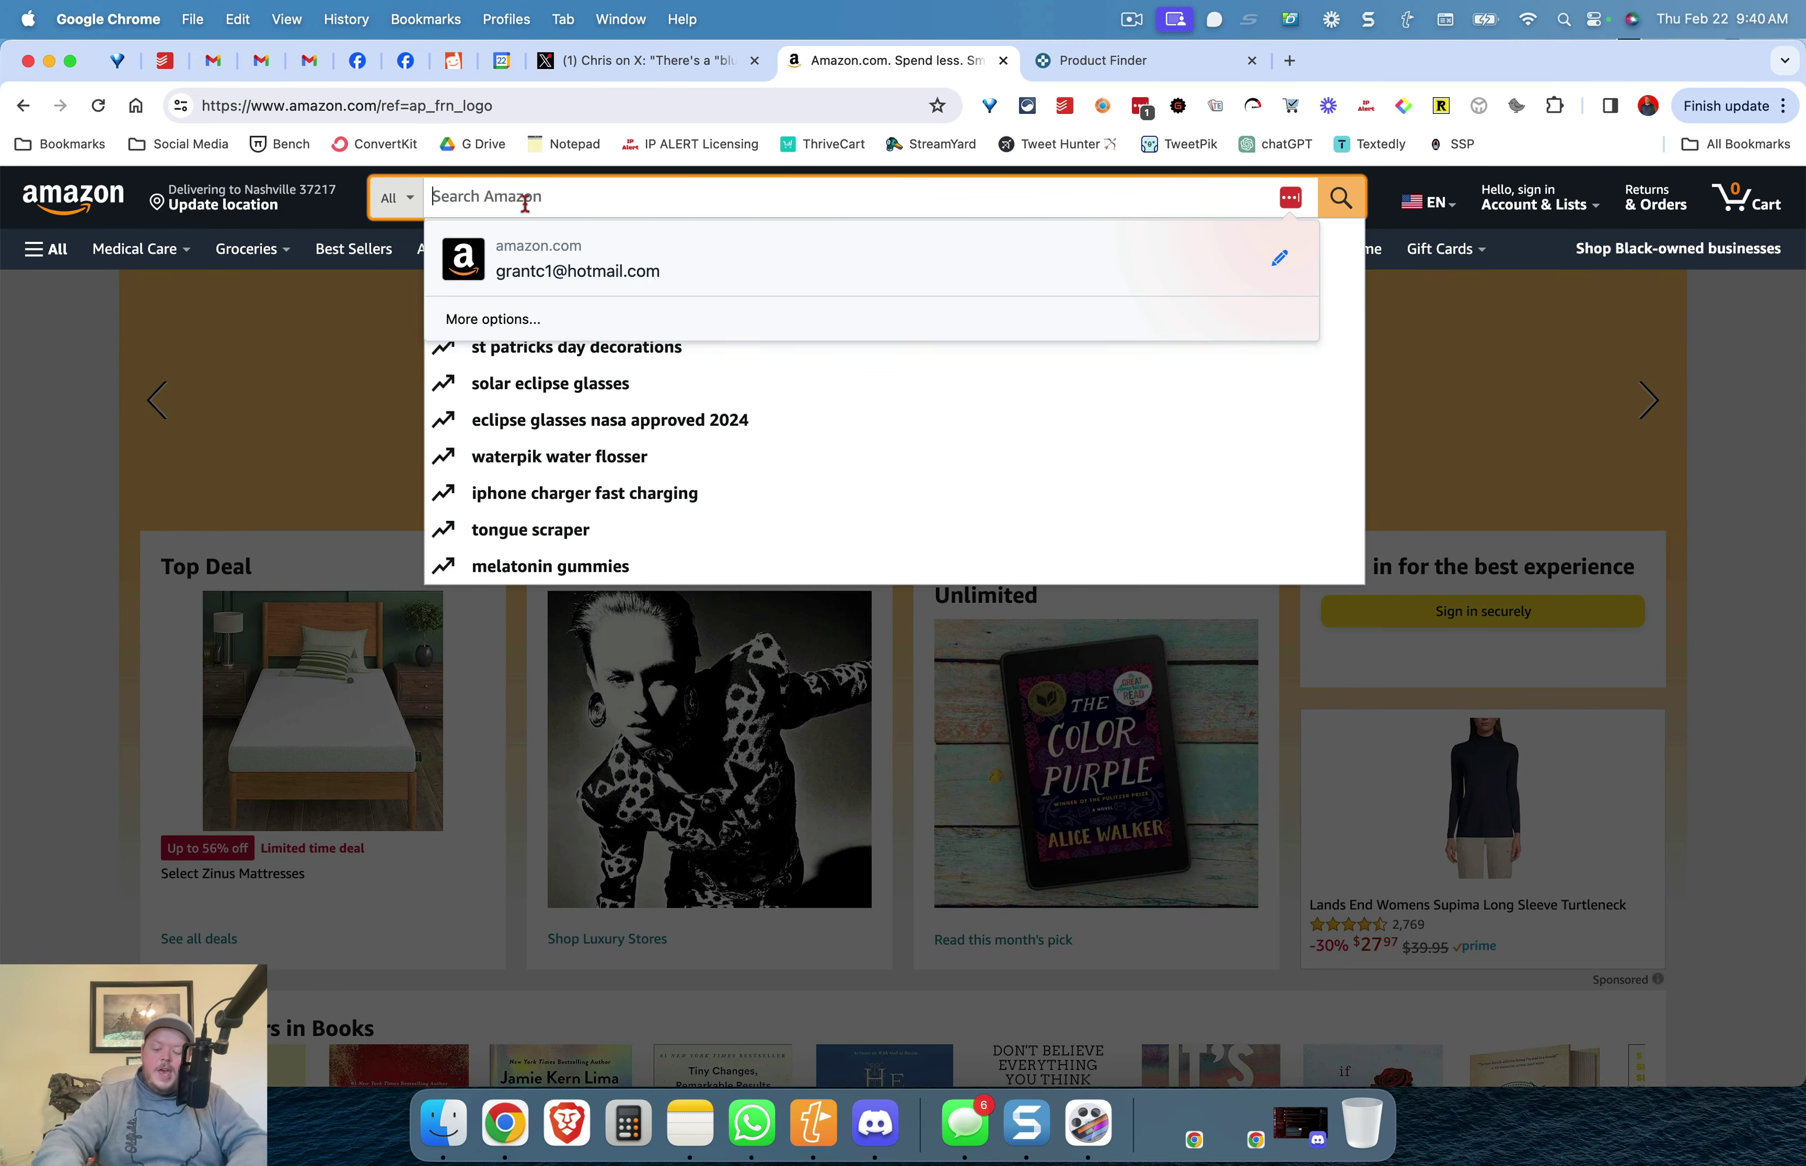
text(lotion)
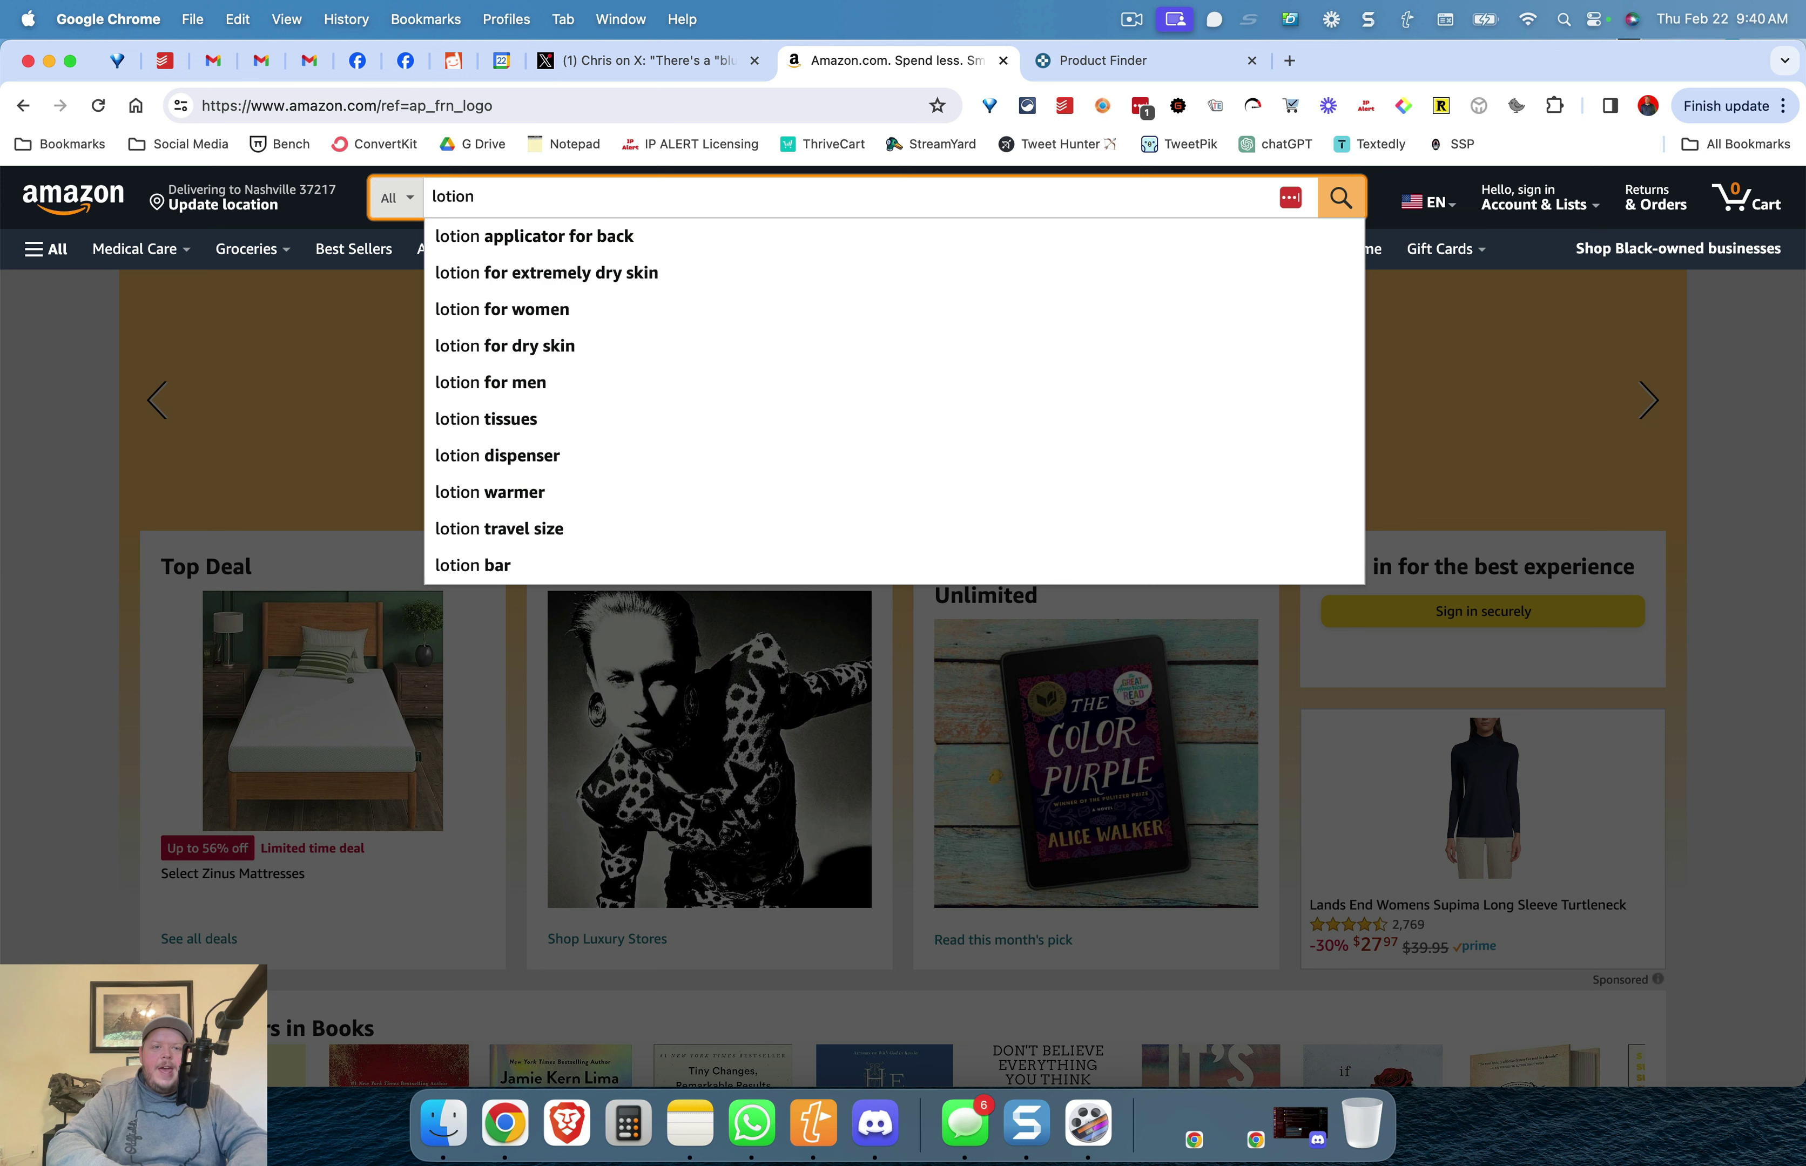
text(a)
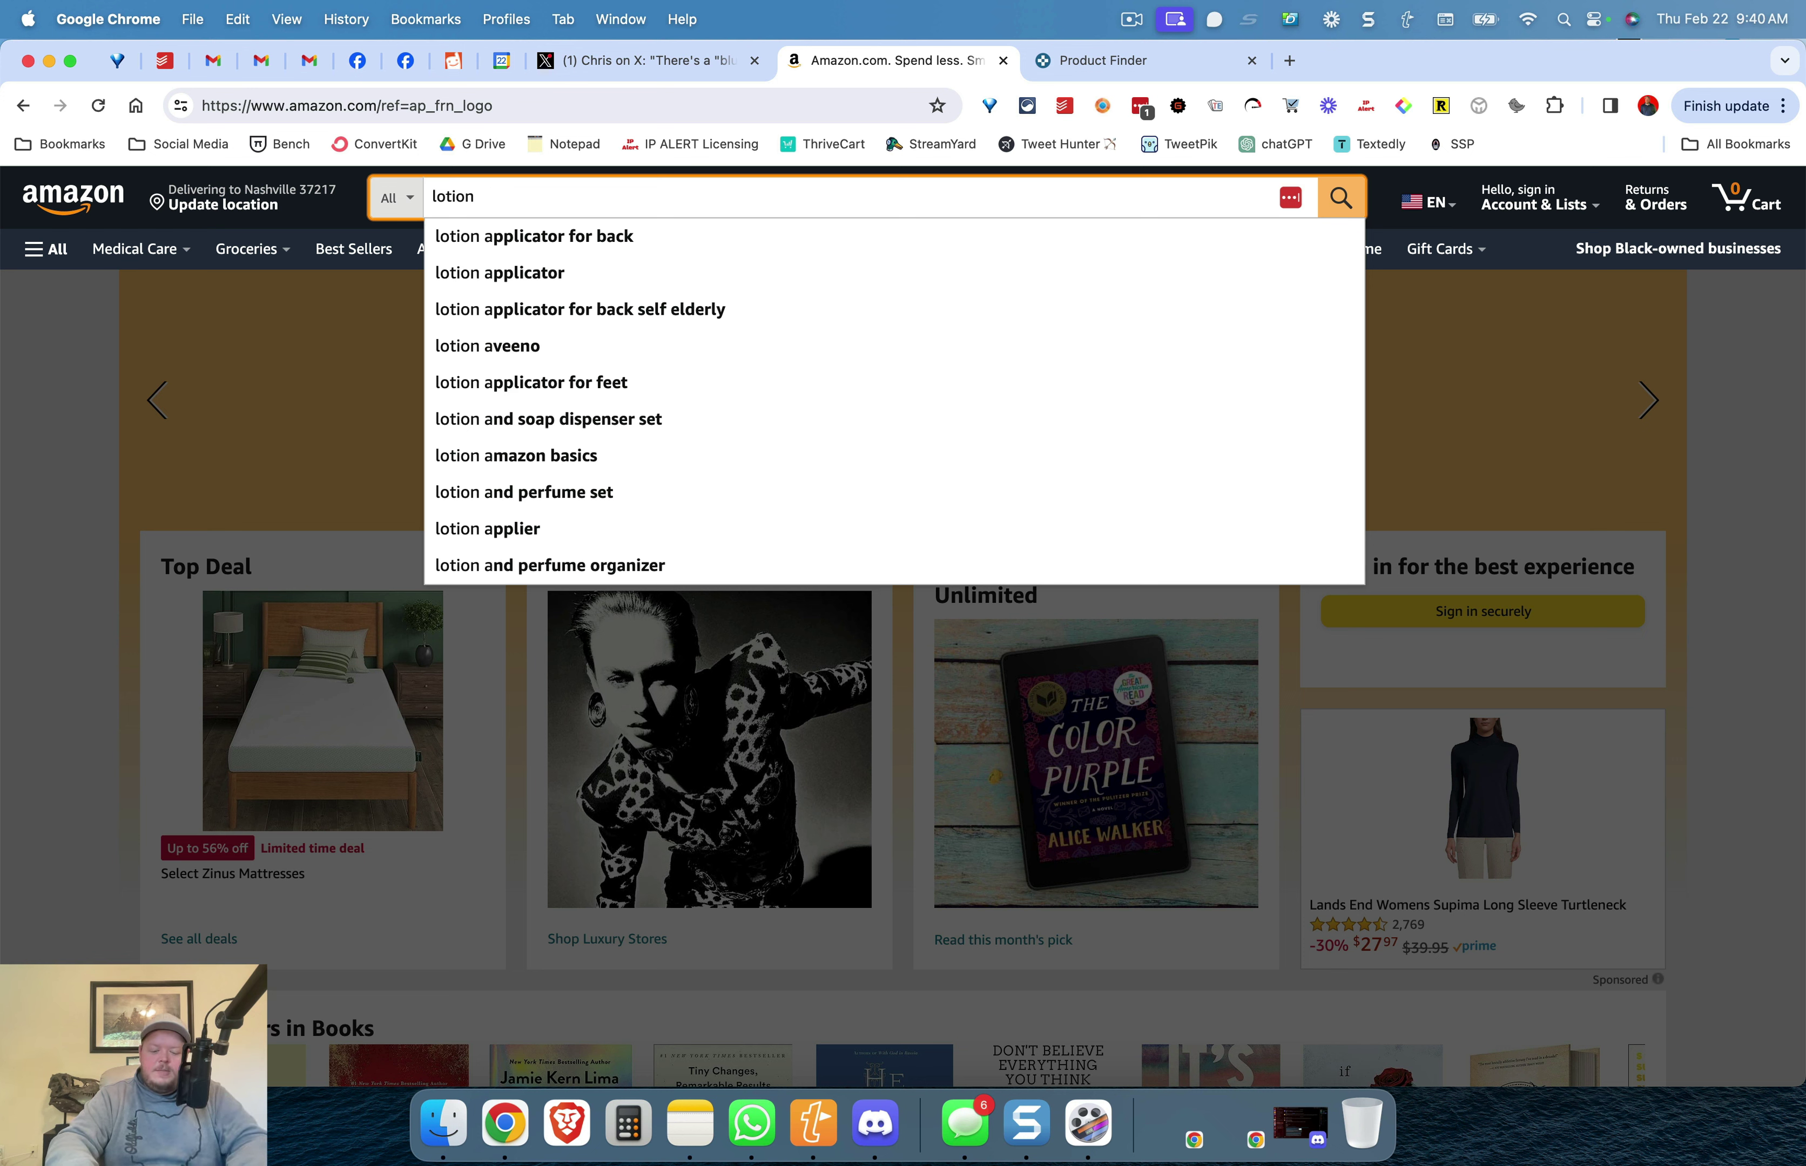
- Try 'lotion b', then switch to 'lotion d' to list 'lotion dispenser', 'lotion dove' suggestions
text(b)
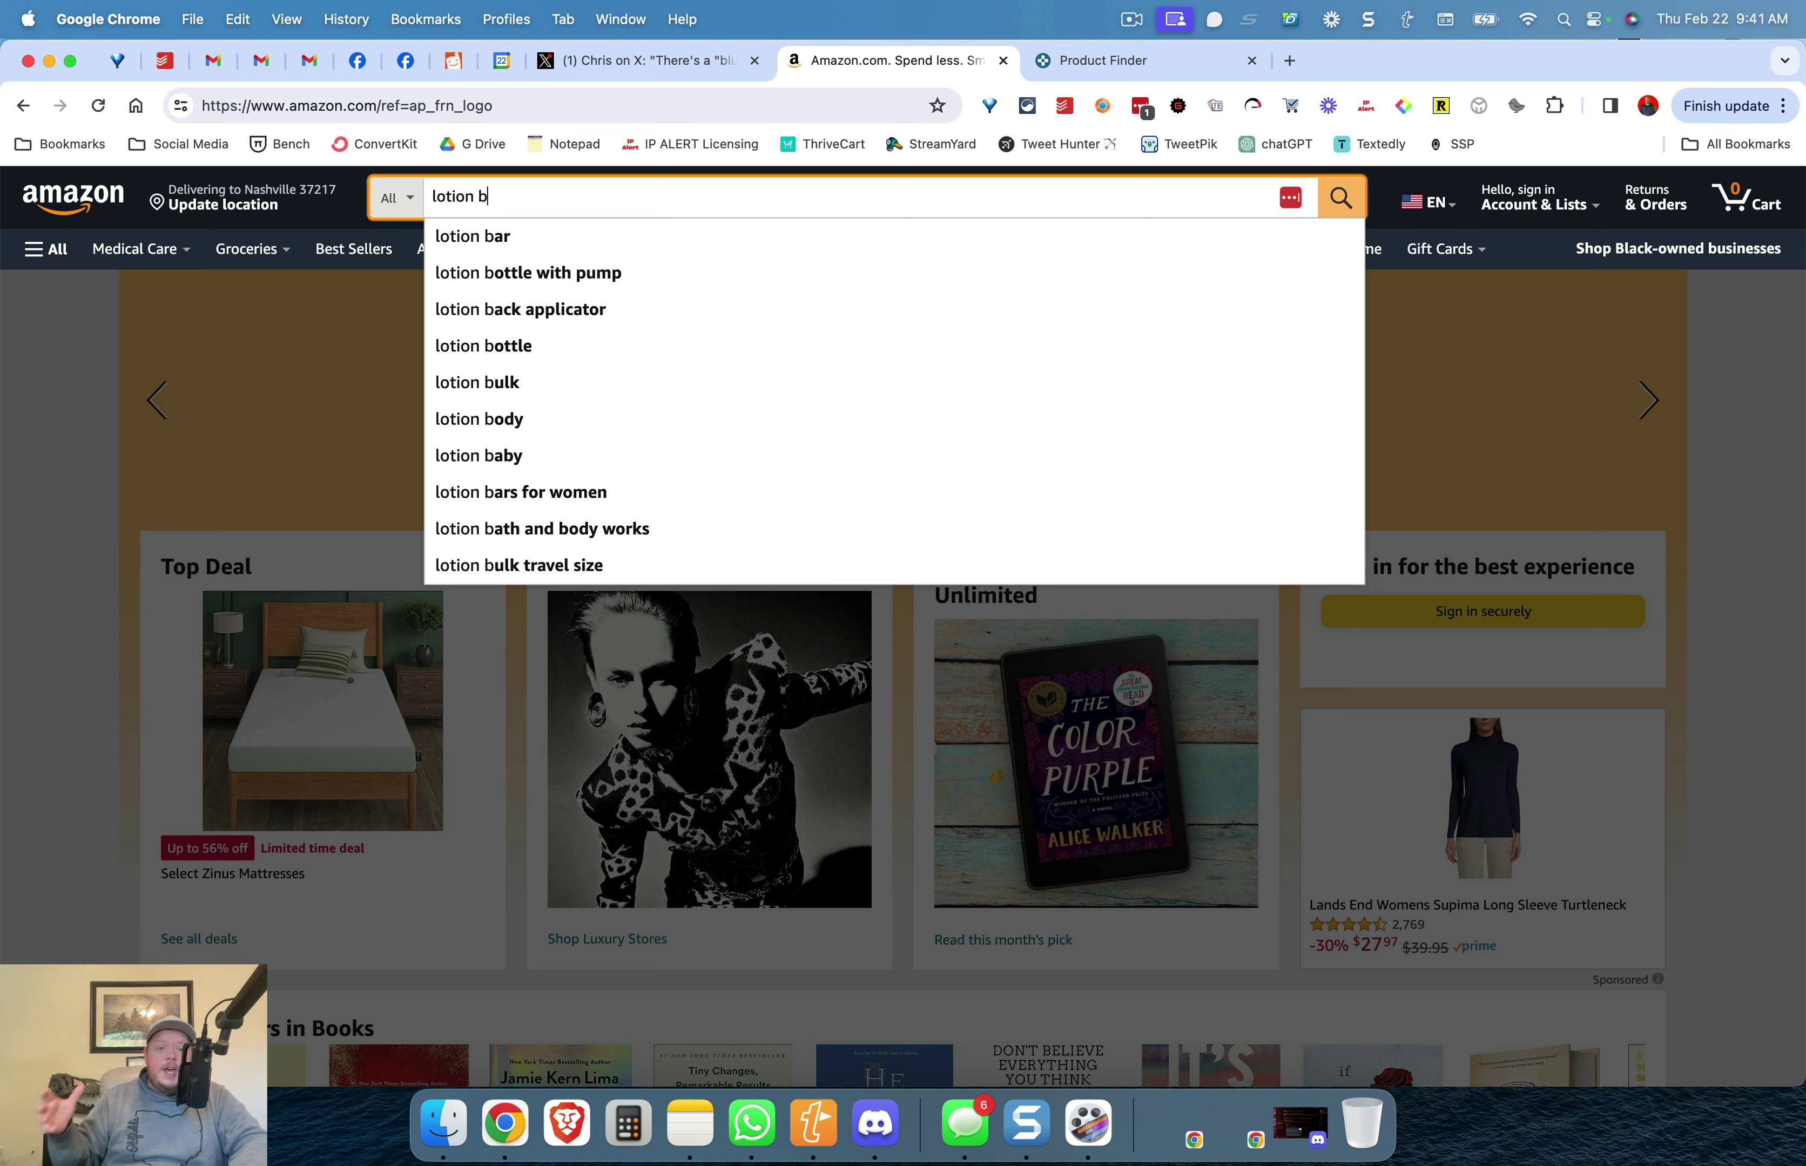
key(BackSpace)
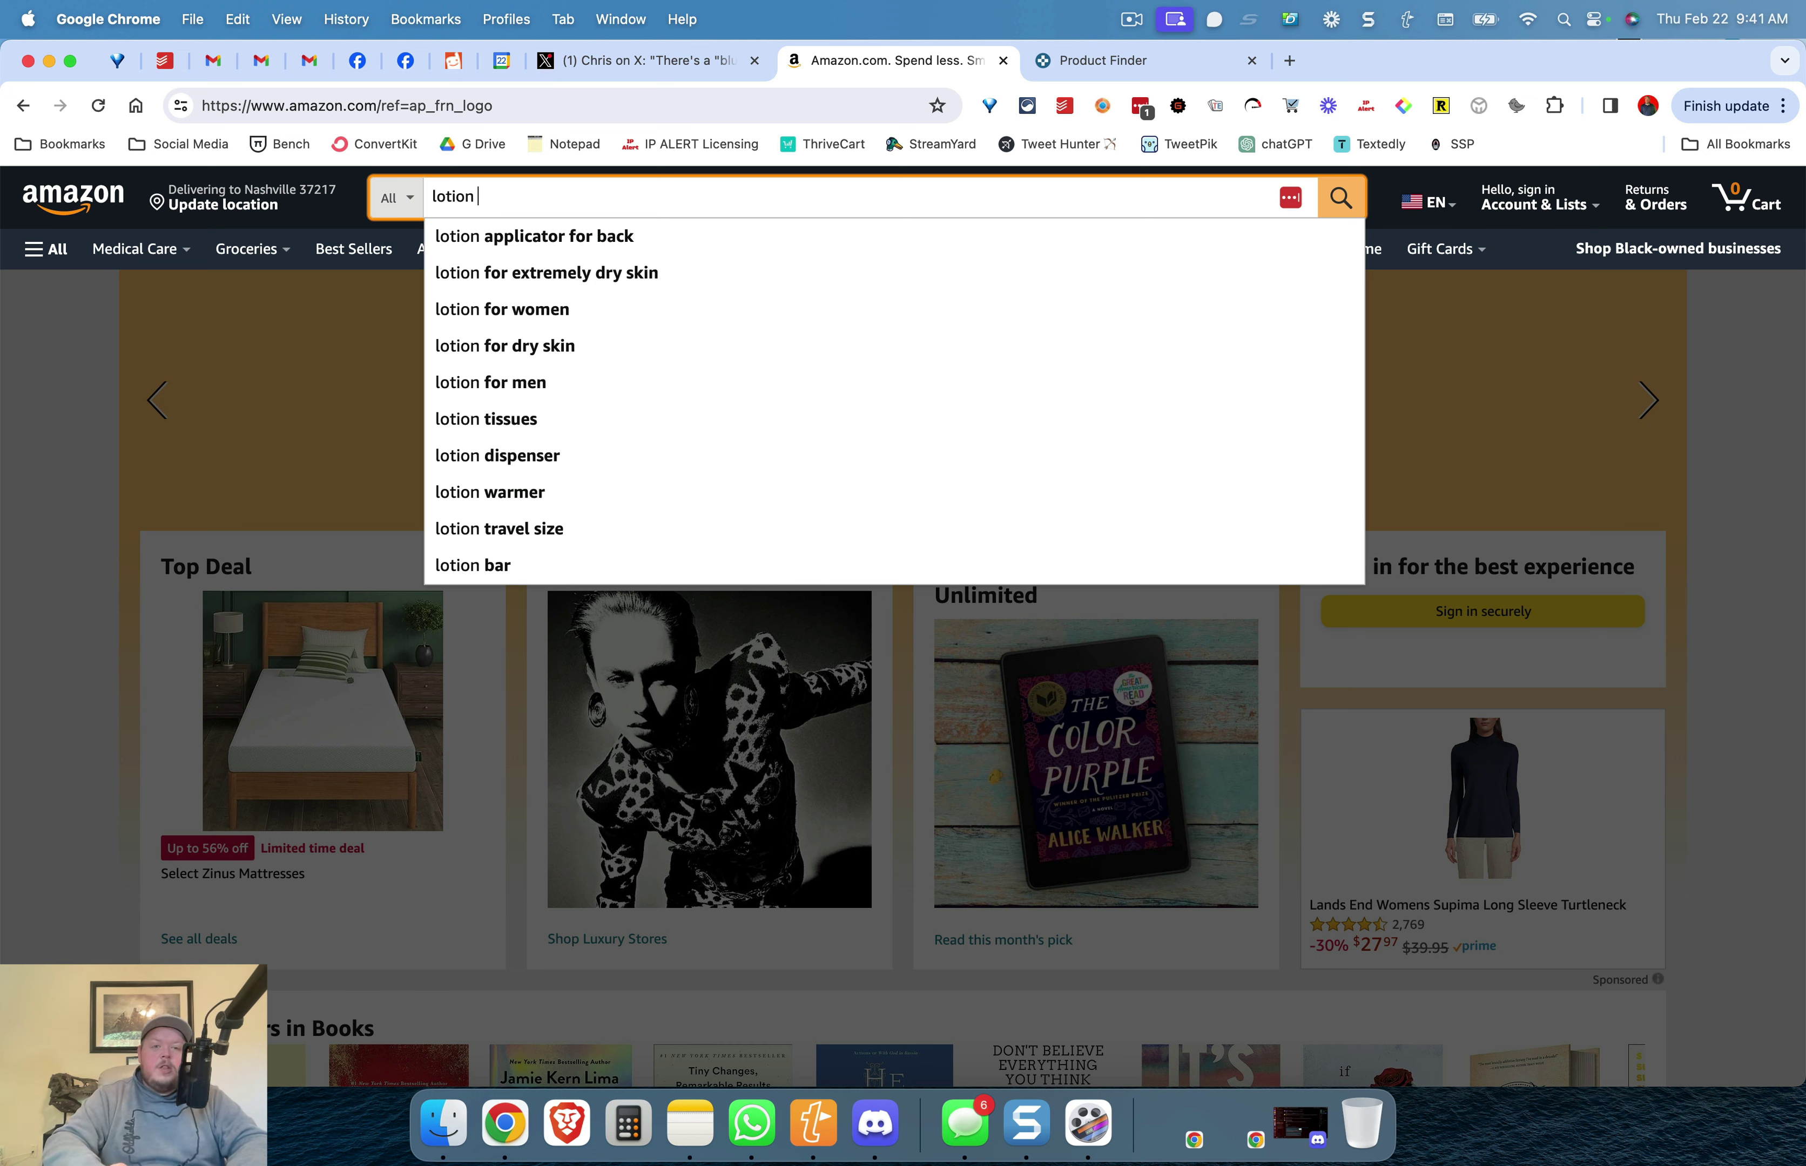
text(d)
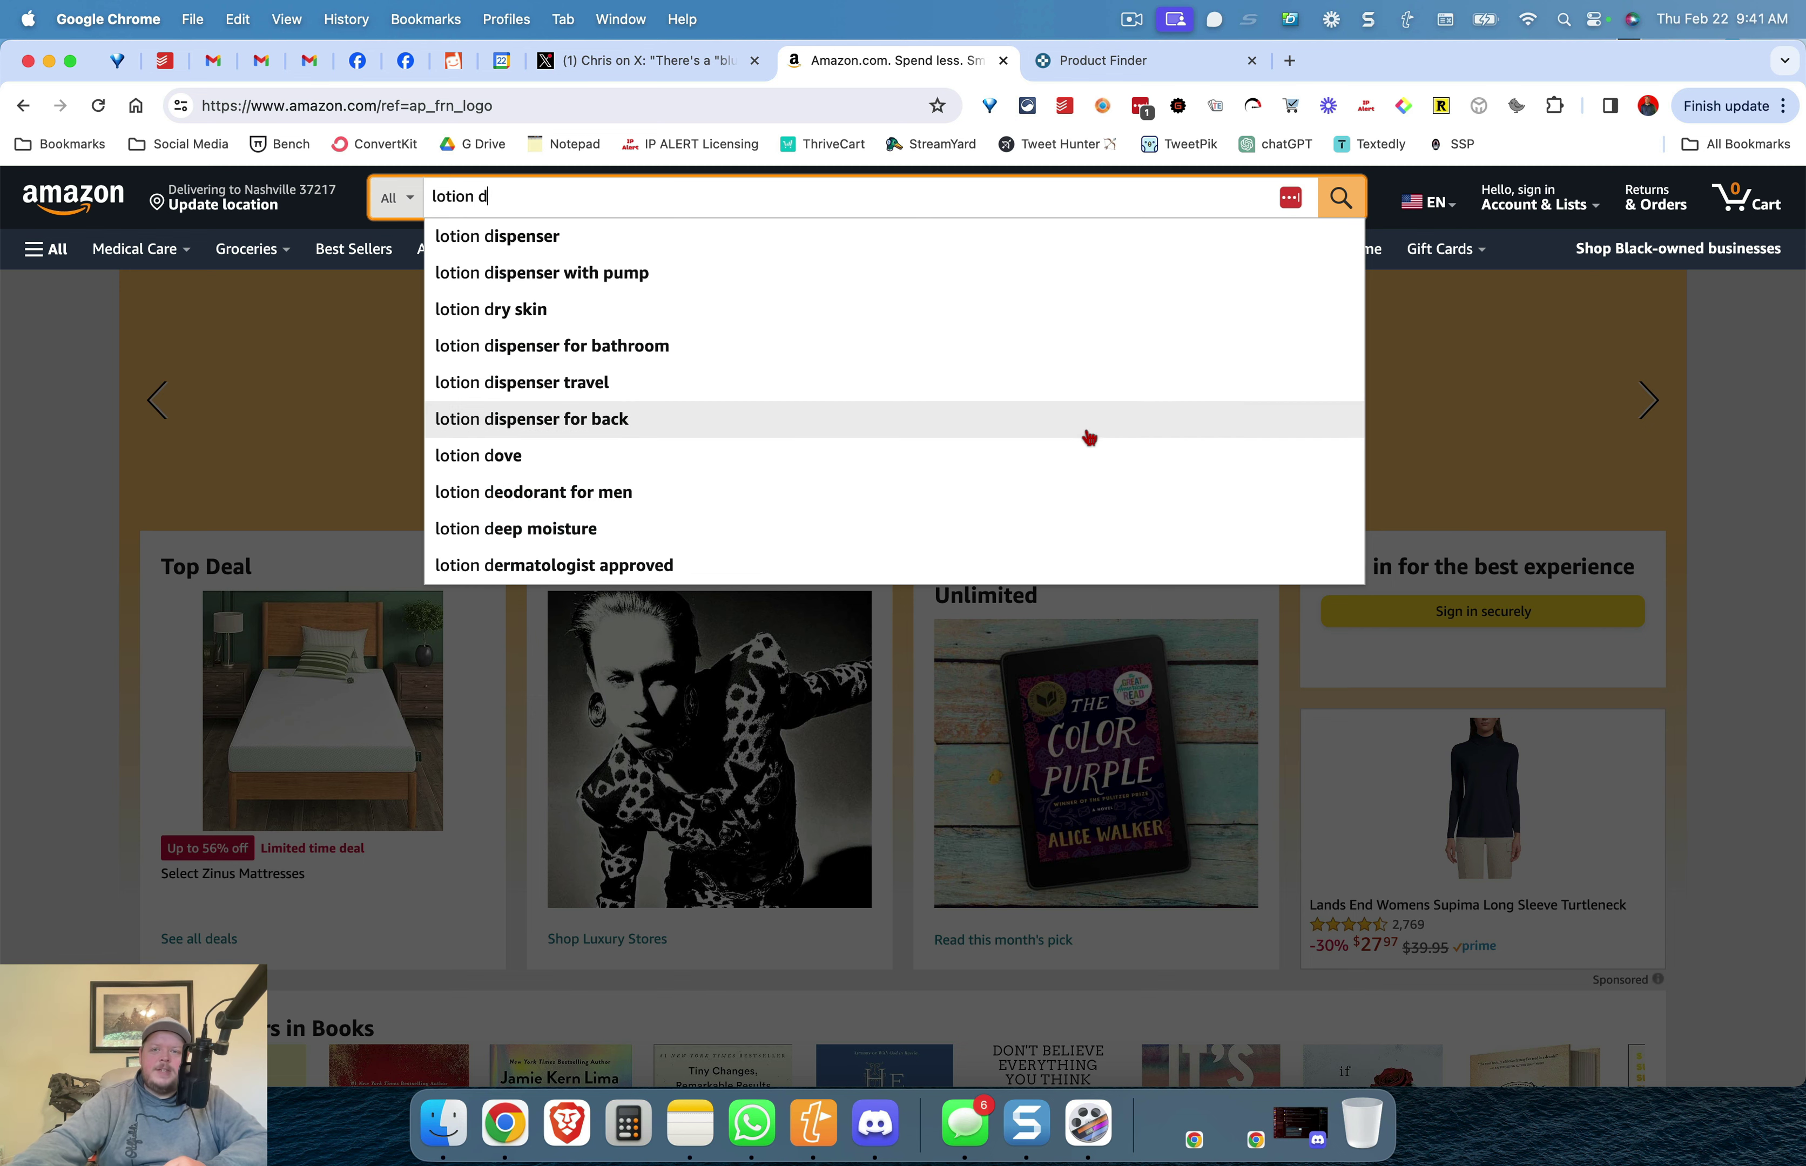
- Enter 'lotion deodorant' in the Product Finder's Title text field, leaving 734 matching products
click(1133, 66)
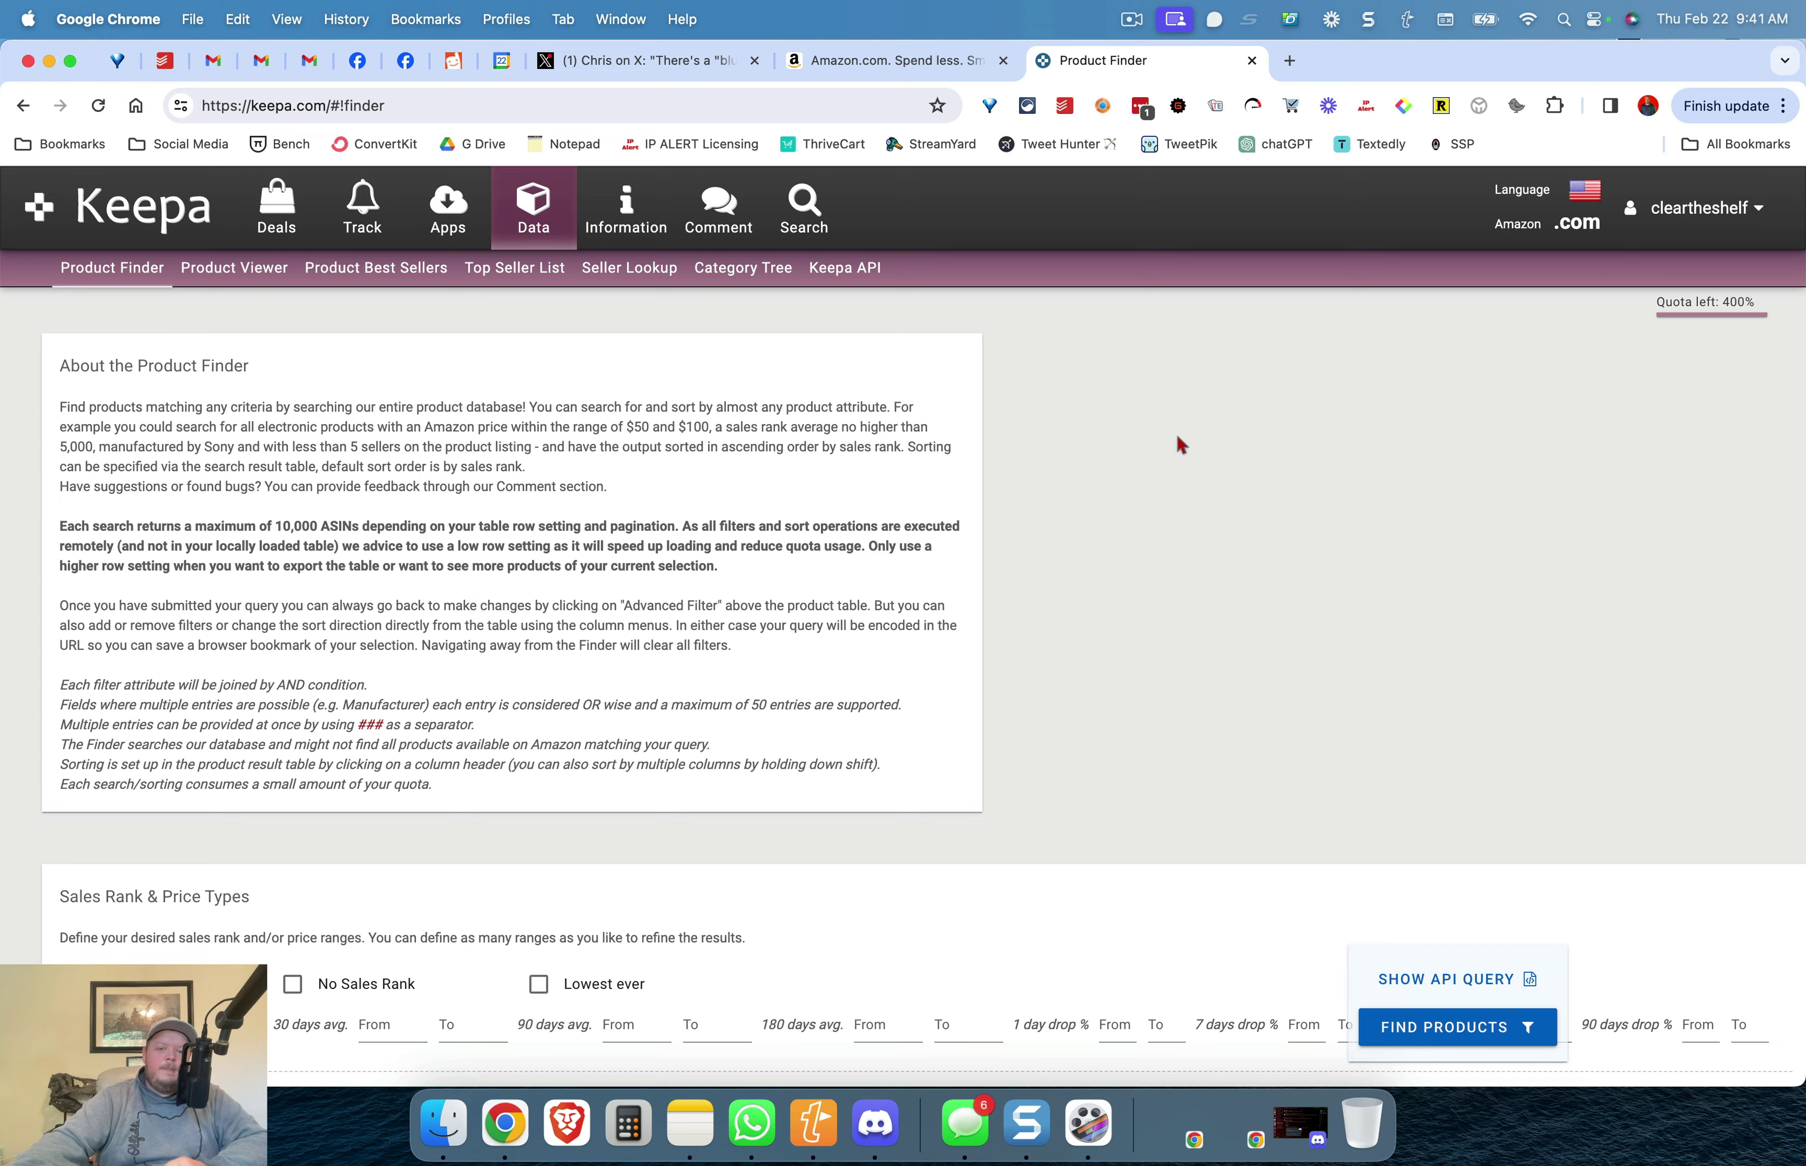
scroll(1195, 440, down, 15)
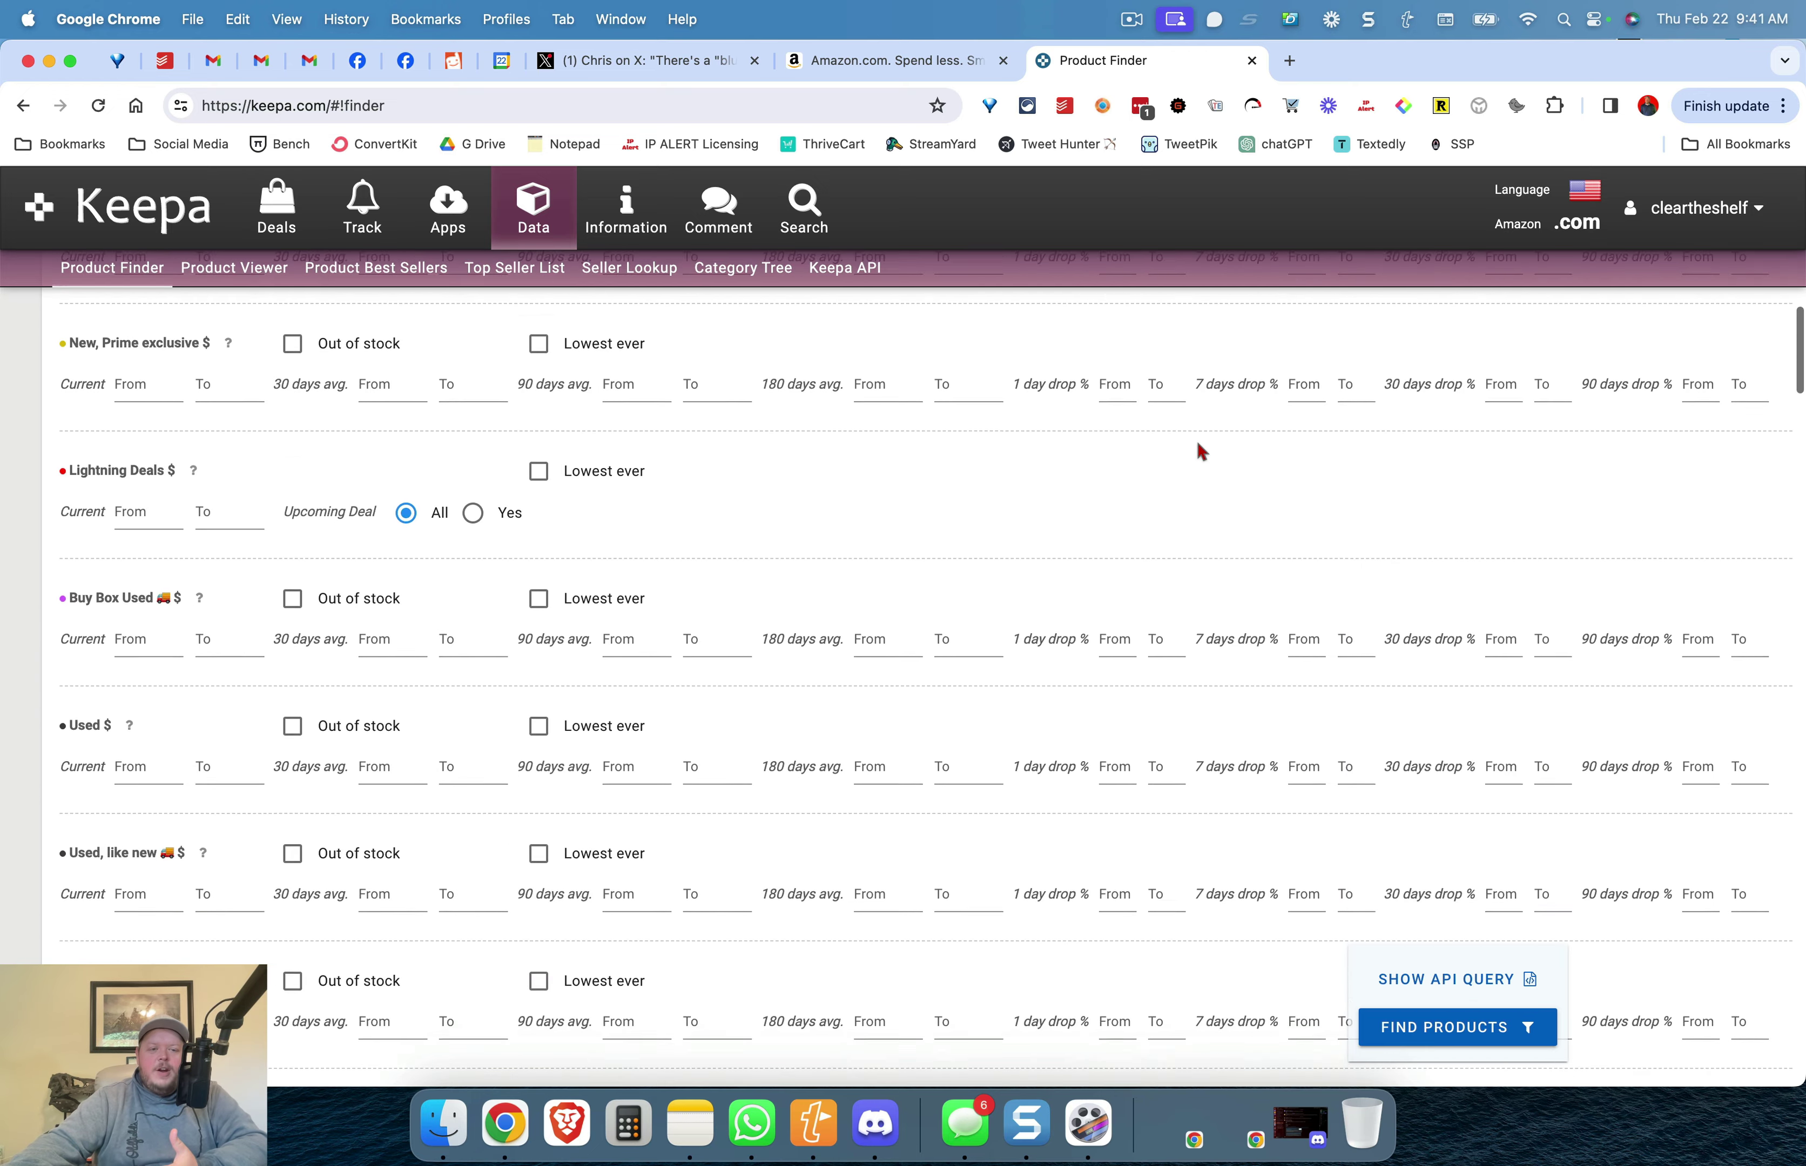
scroll(1199, 443, down, 15)
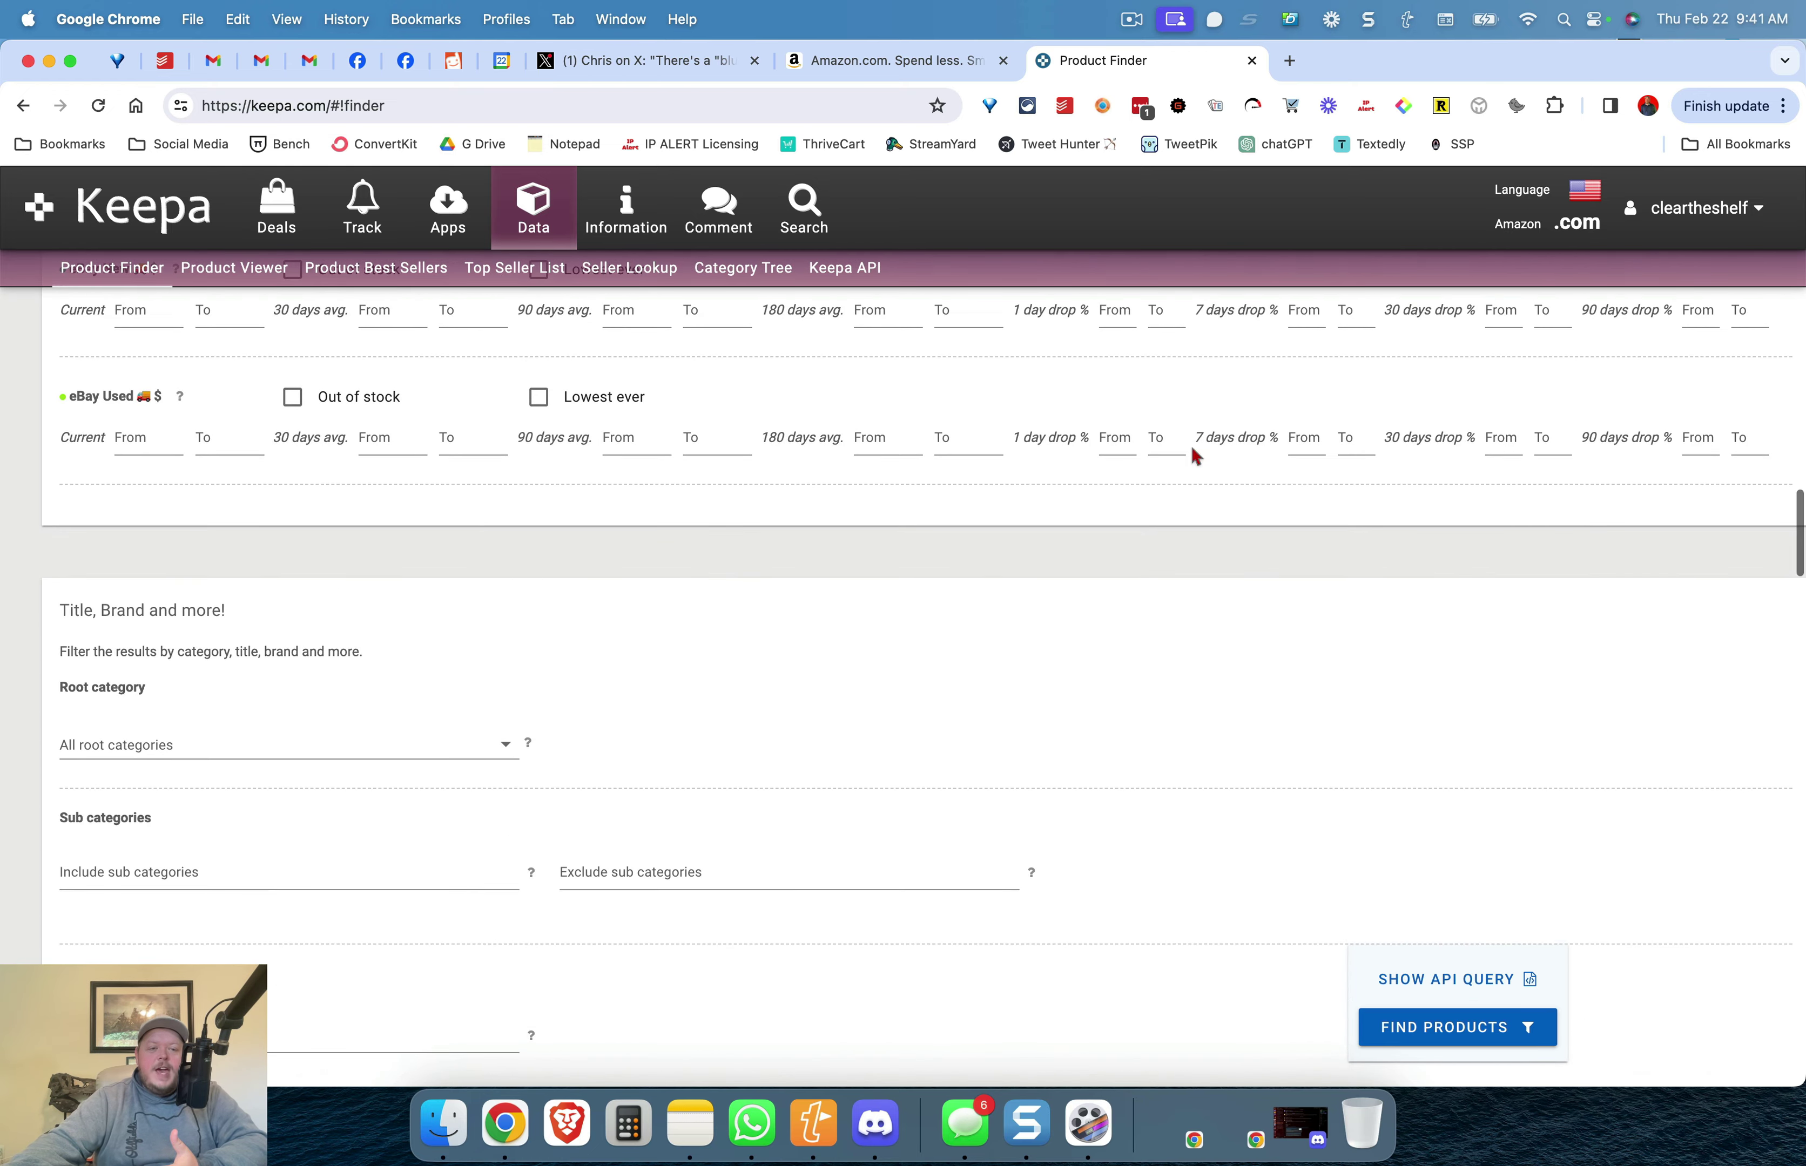
scroll(435, 750, down, 8)
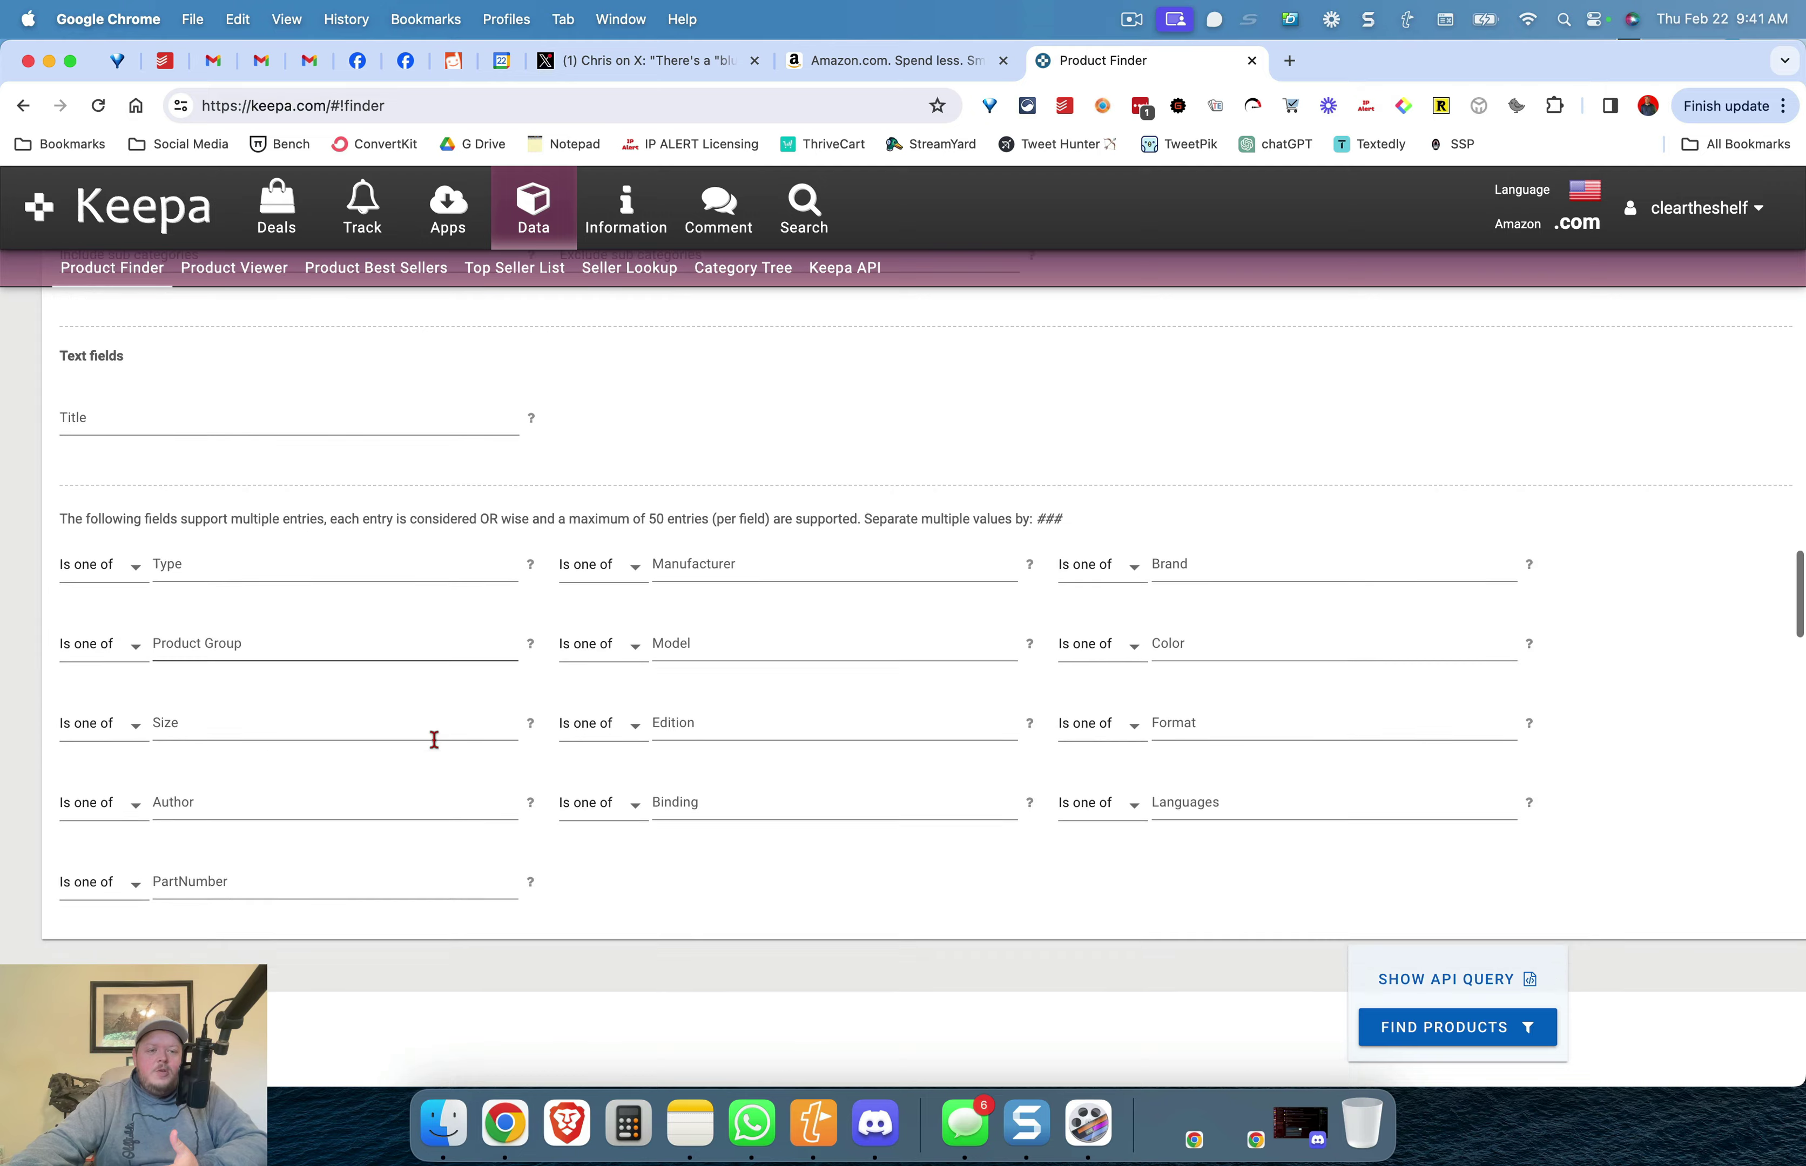
scroll(434, 739, down, 6)
scroll(437, 750, up, 10)
click(436, 762)
text(lo)
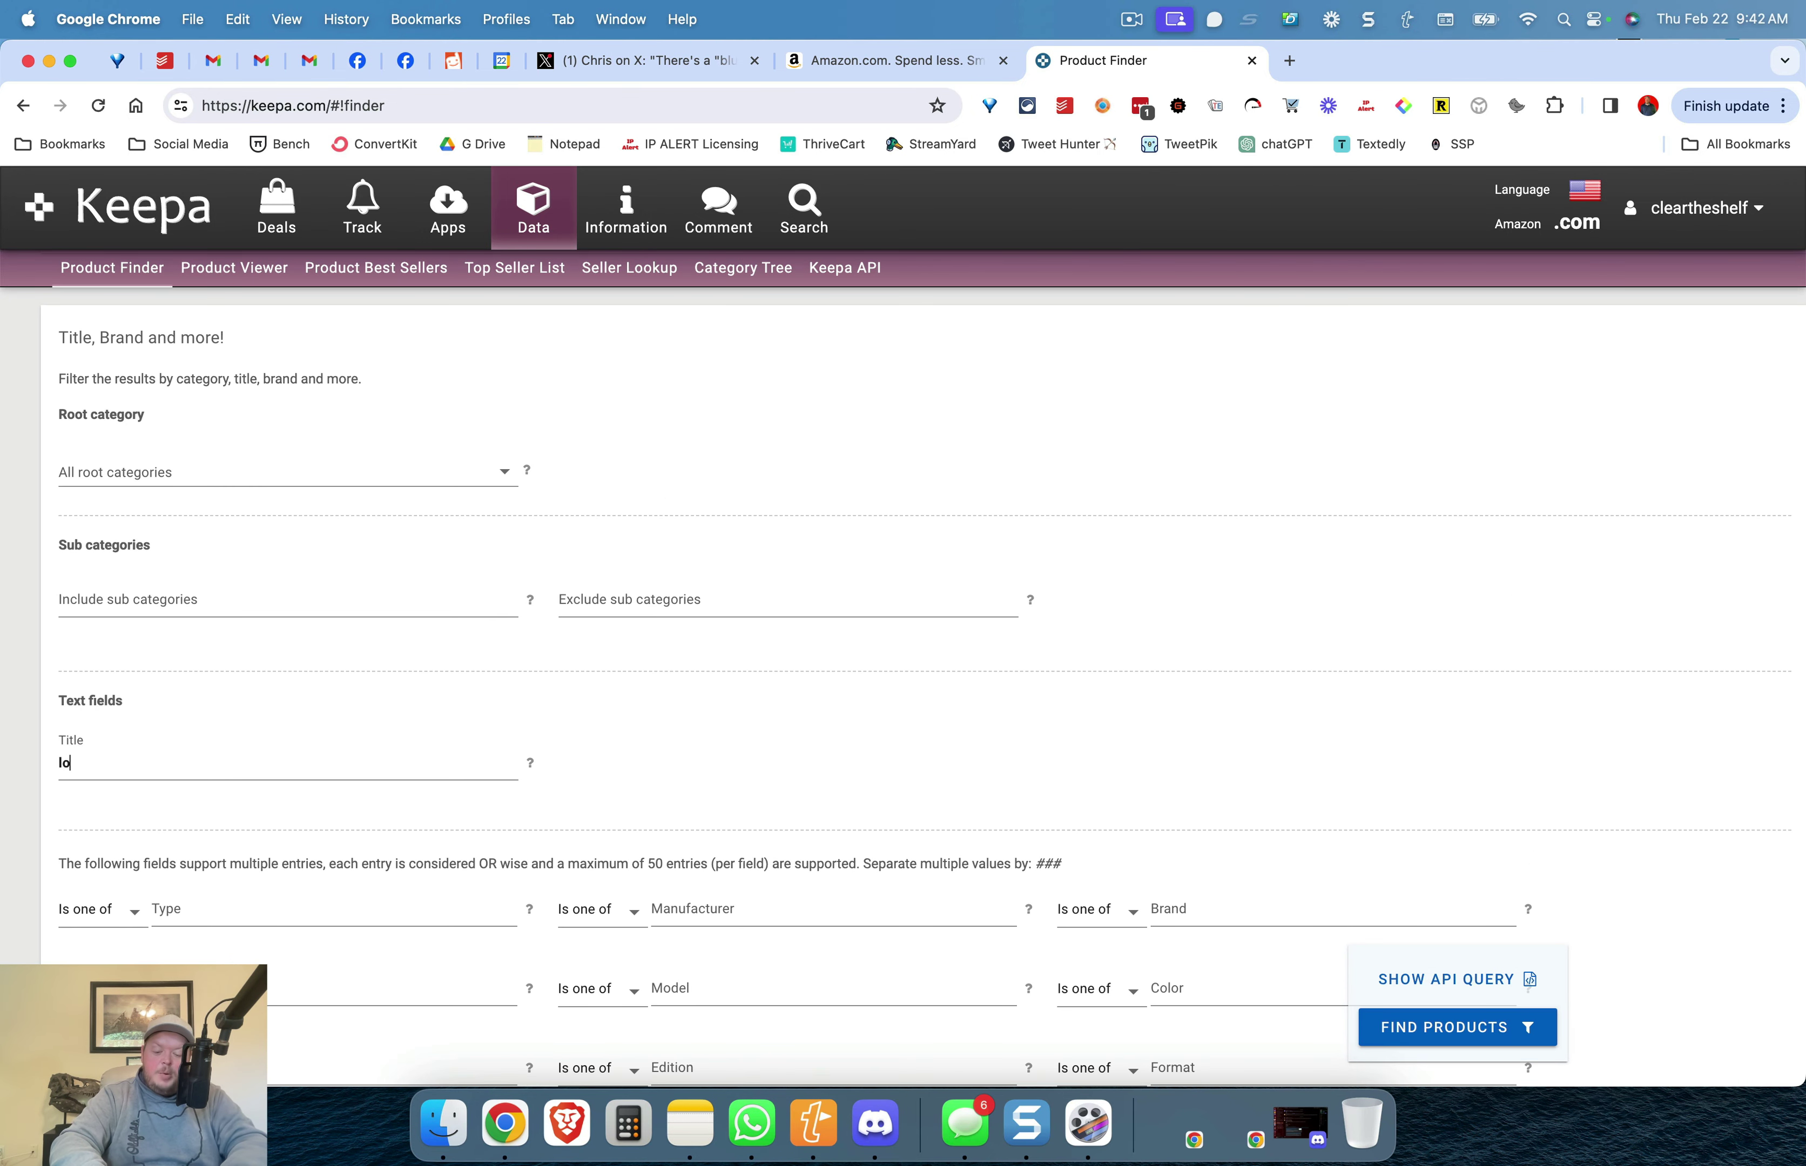
text(tion deodorant)
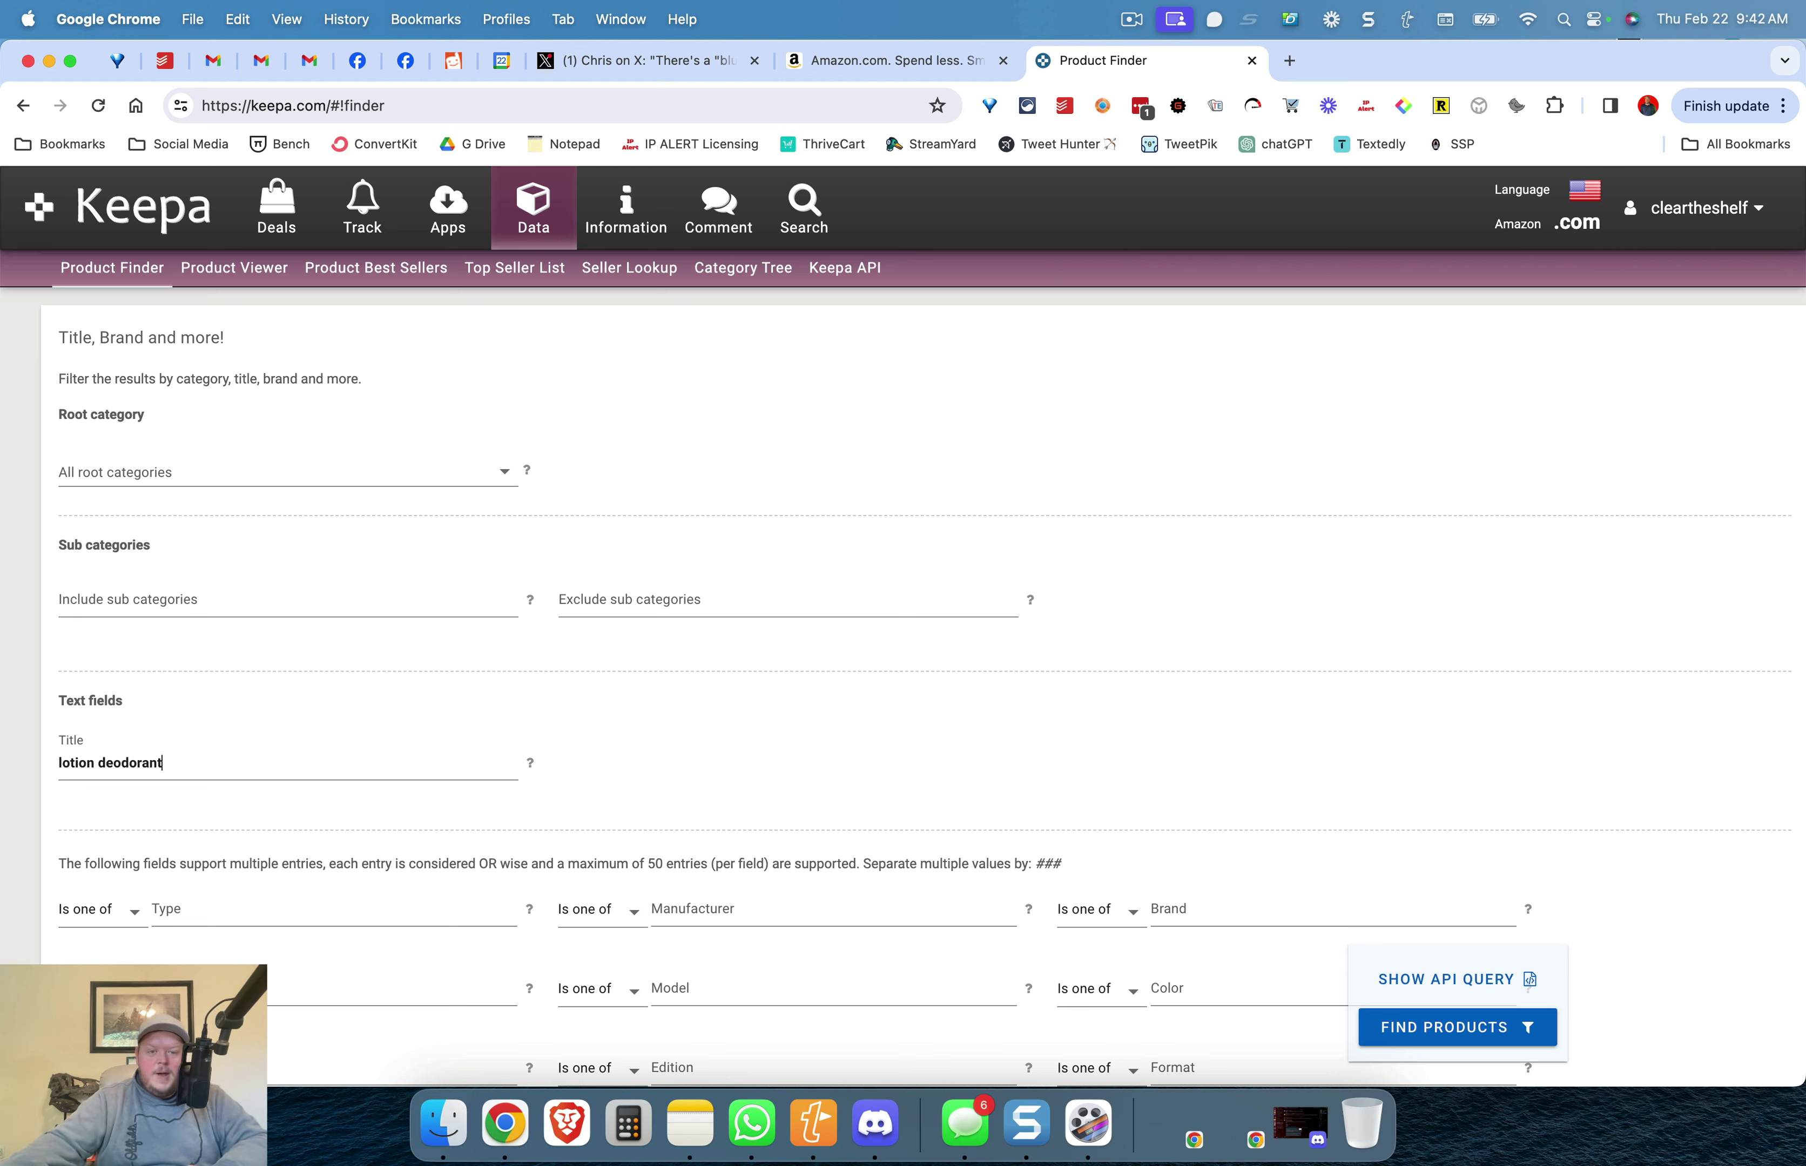
click(1405, 760)
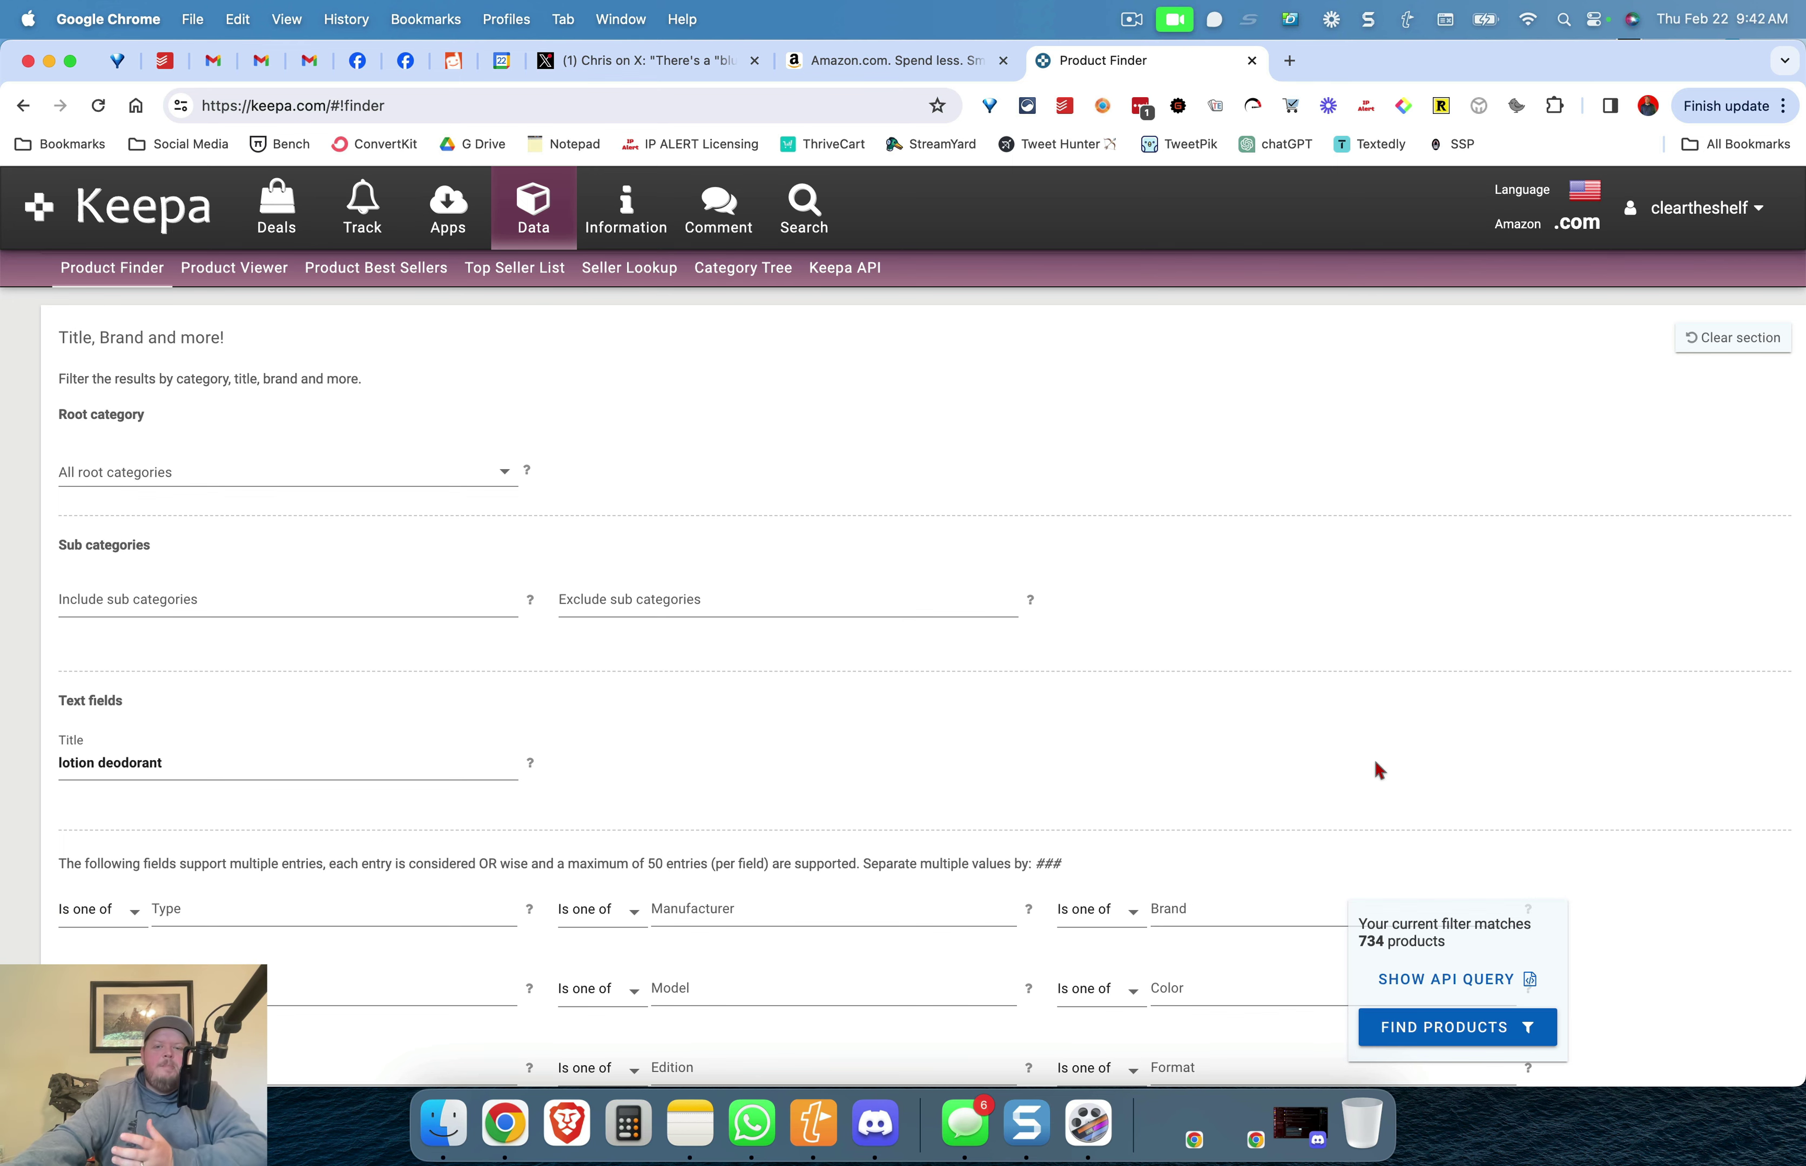
- Set Buy Box 30 days drop % from -500 to 5, narrowing results to 23 products
scroll(1379, 769, up, 15)
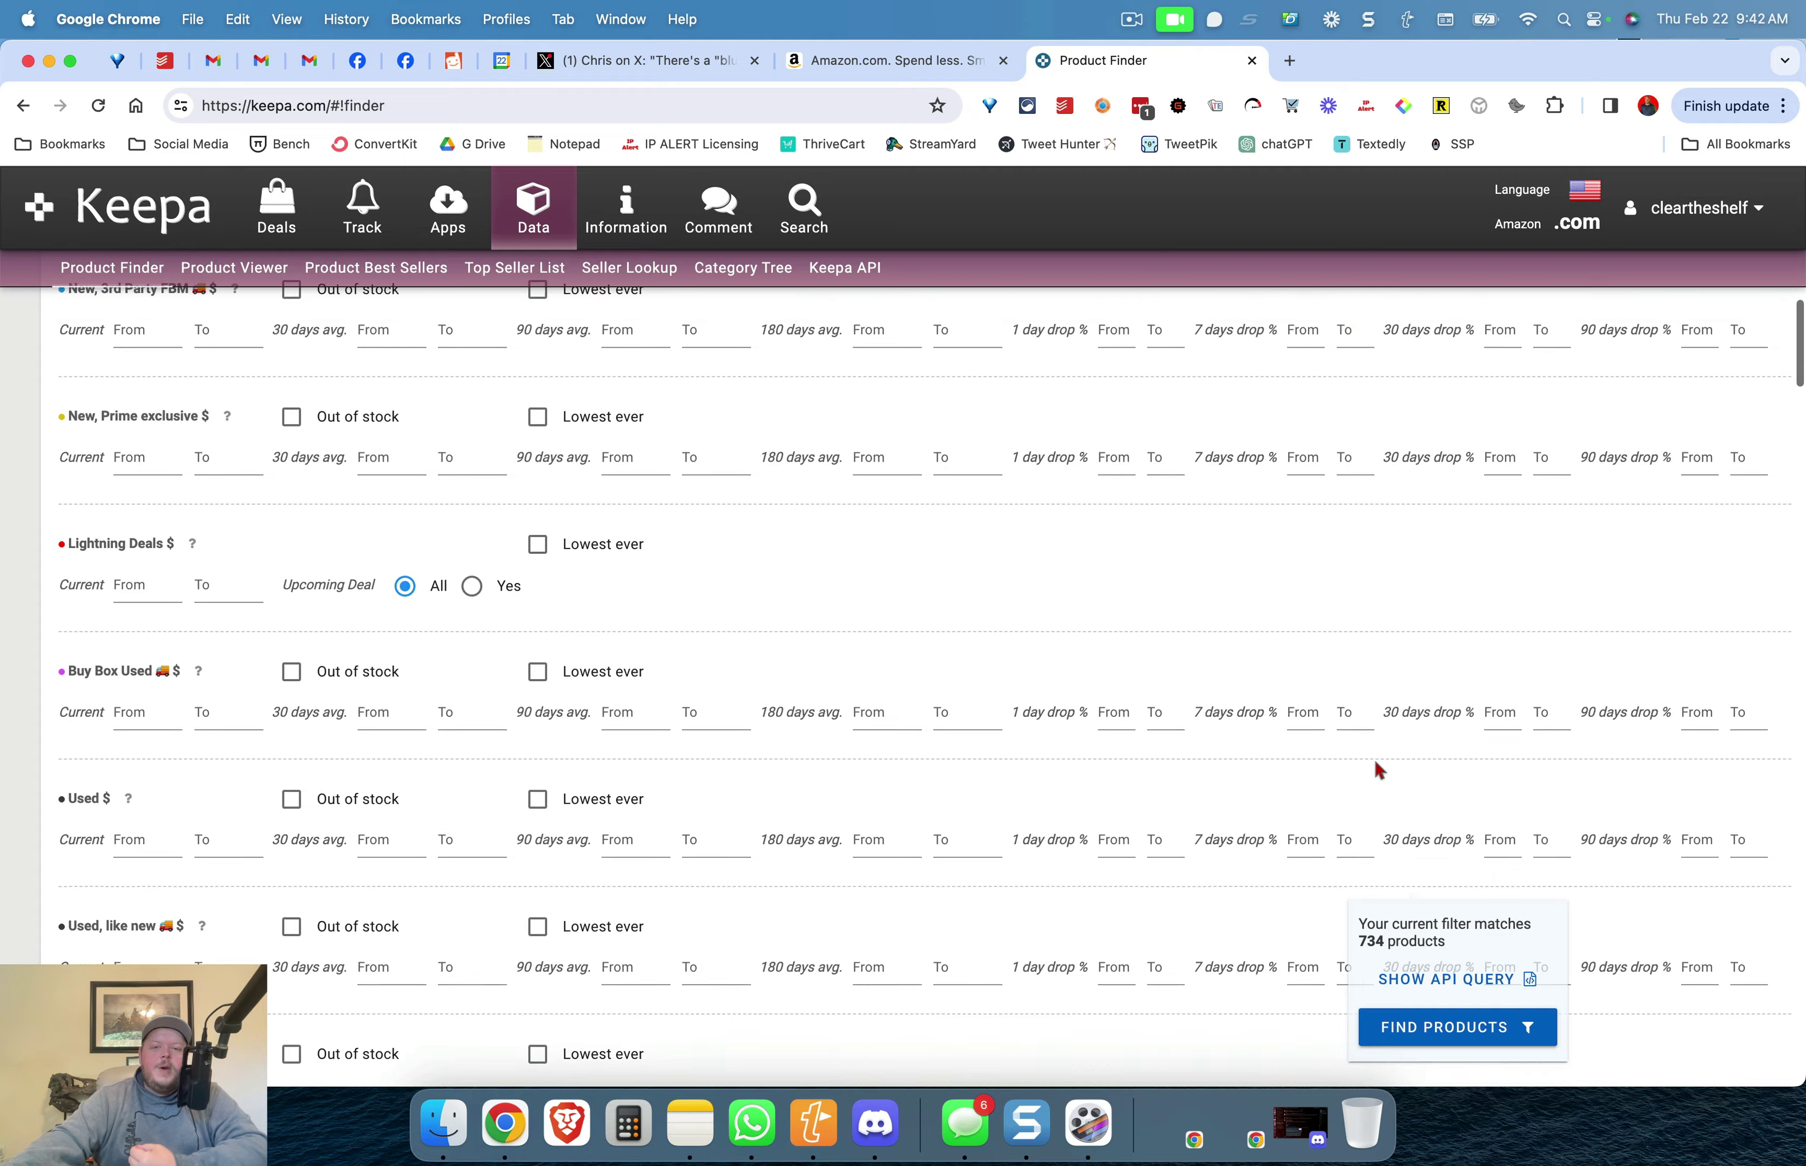
scroll(1378, 770, up, 10)
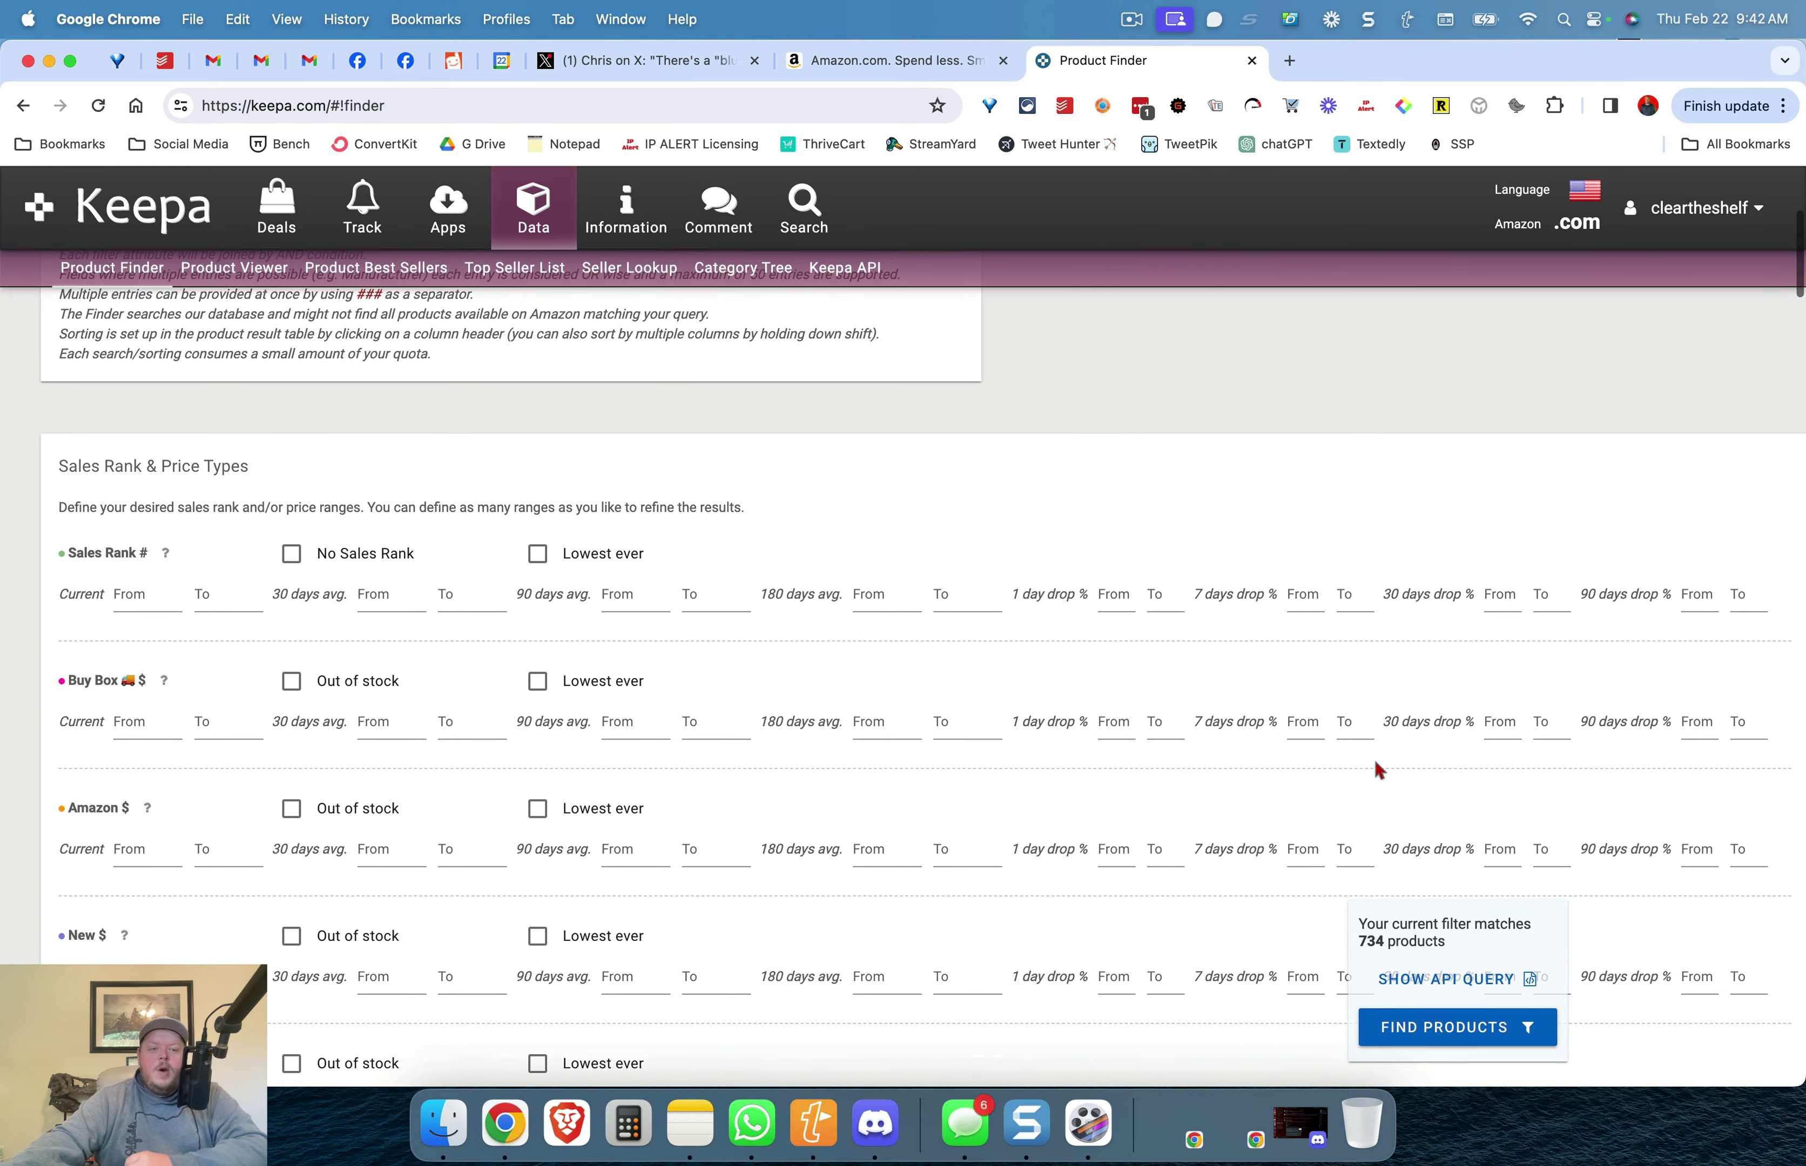
click(1494, 729)
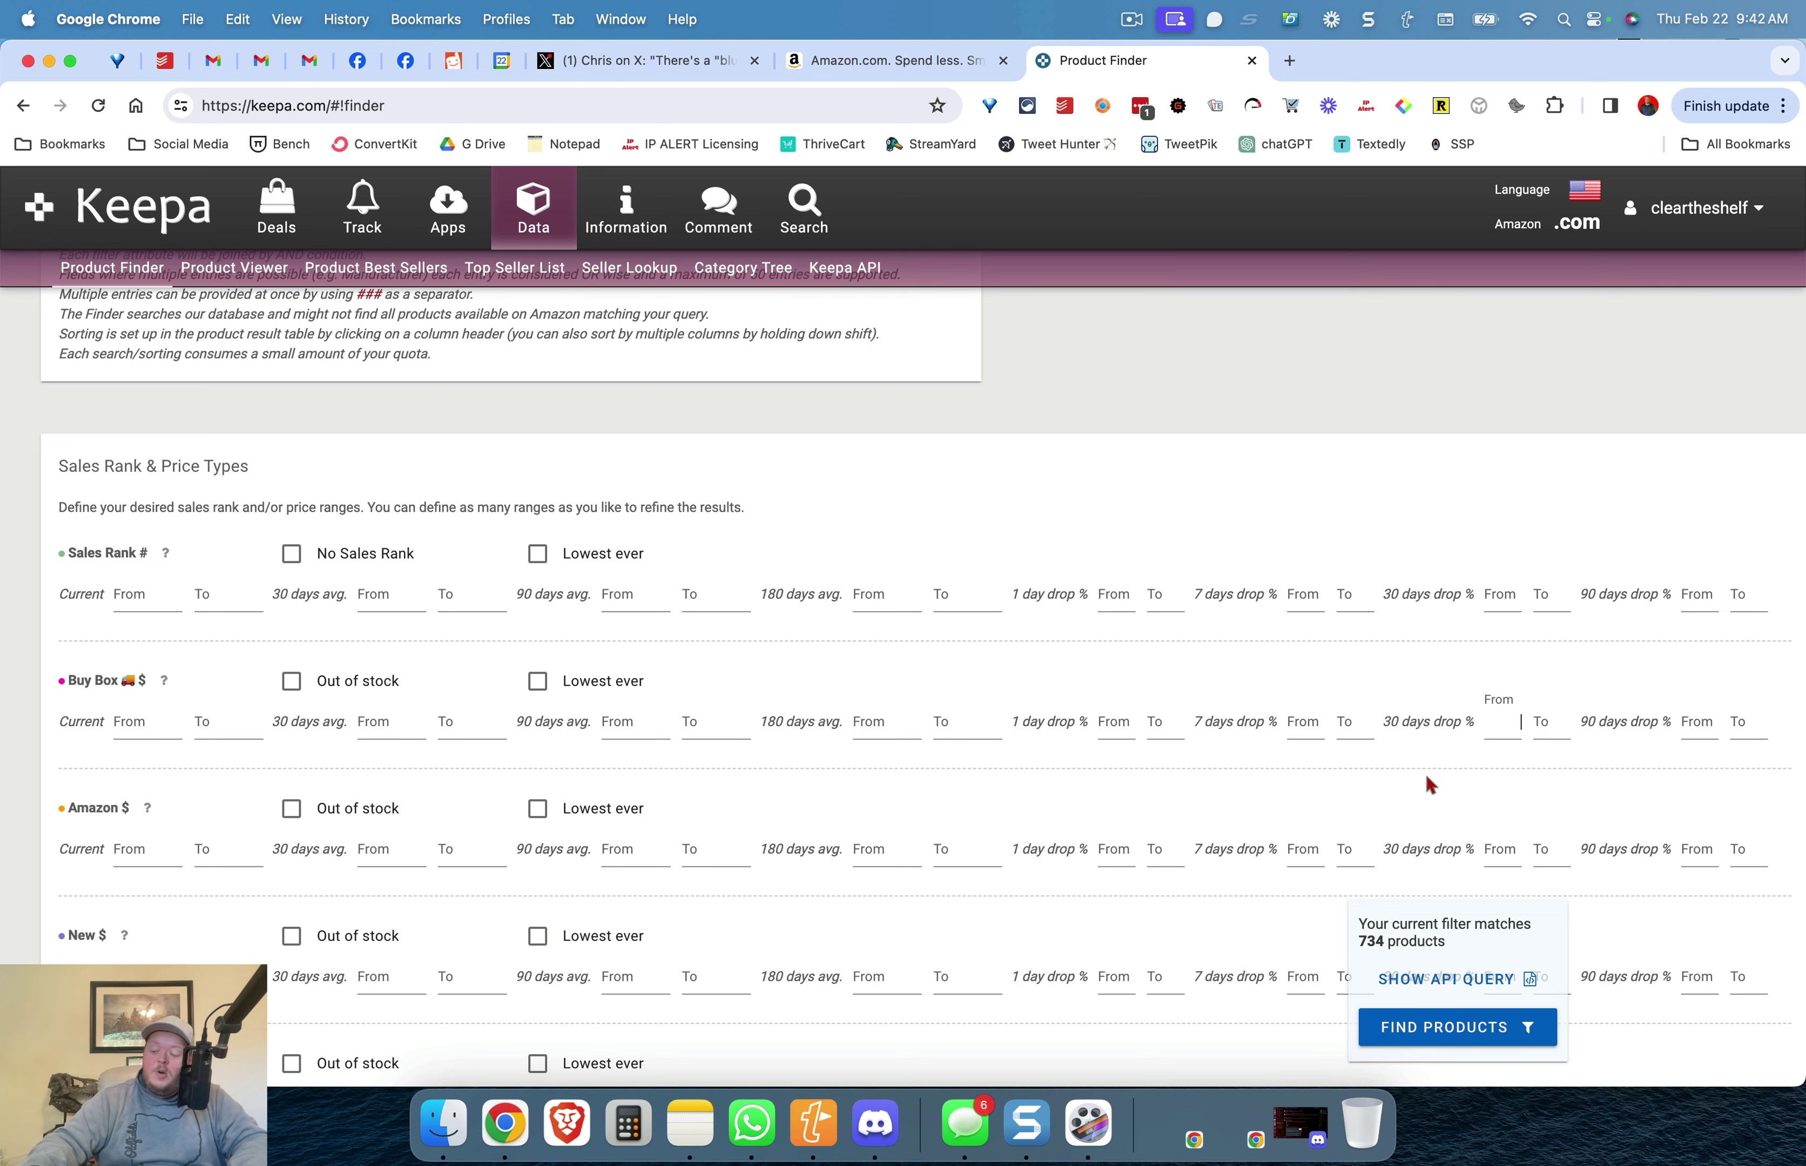
text(-500)
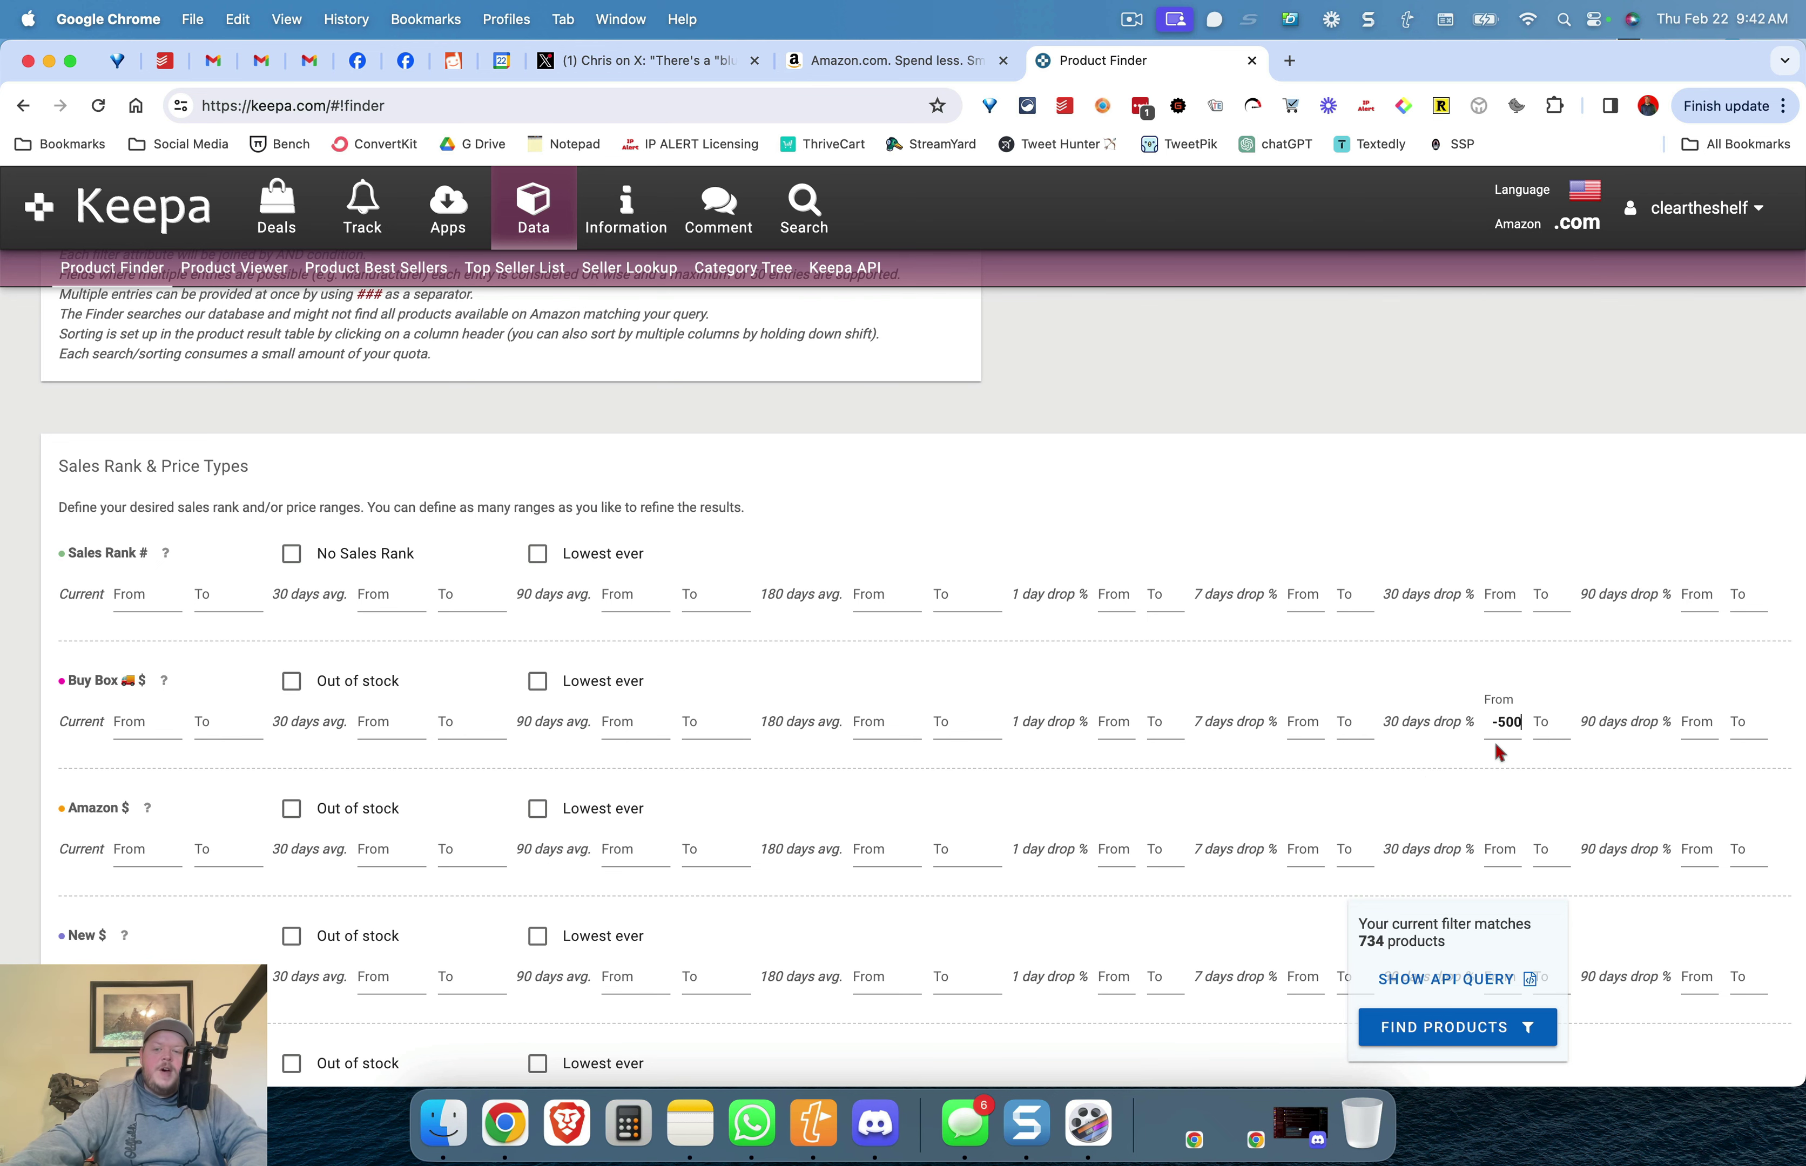
click(1543, 730)
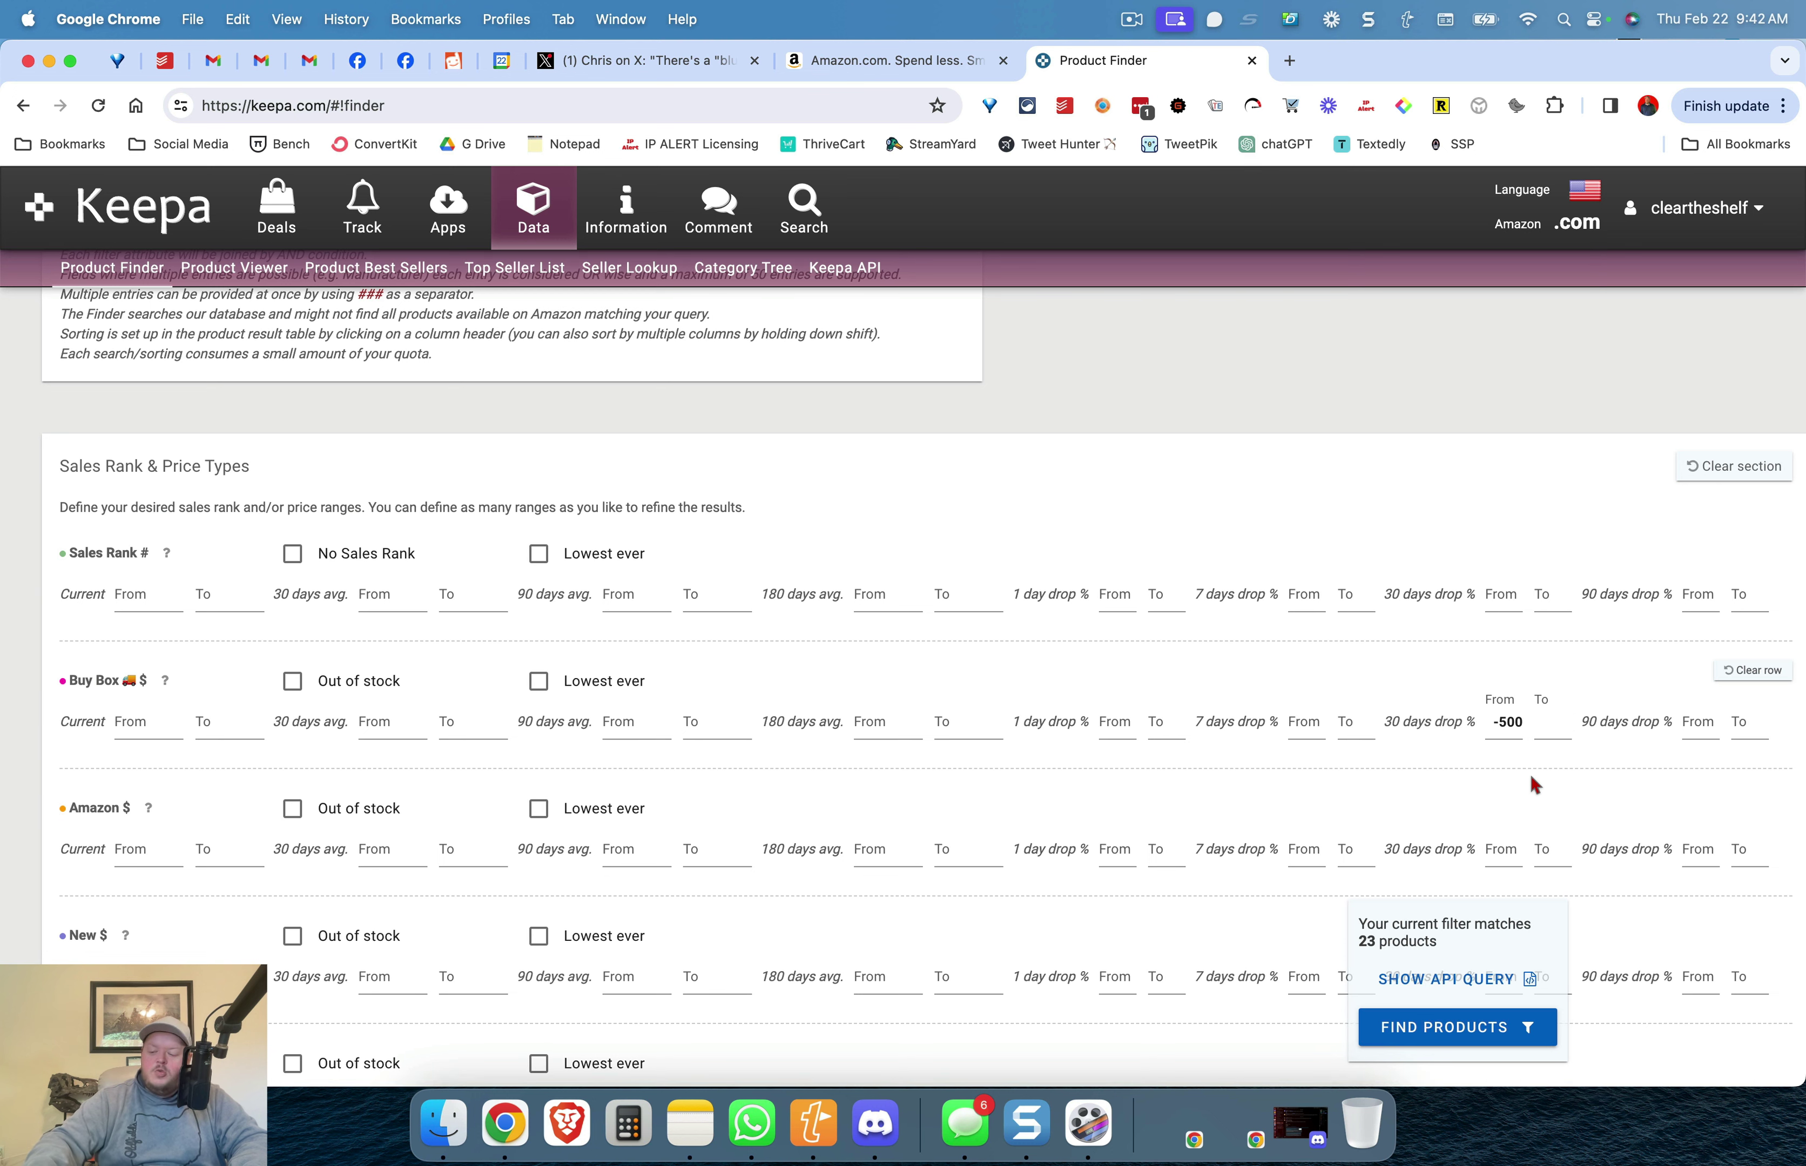
text(5)
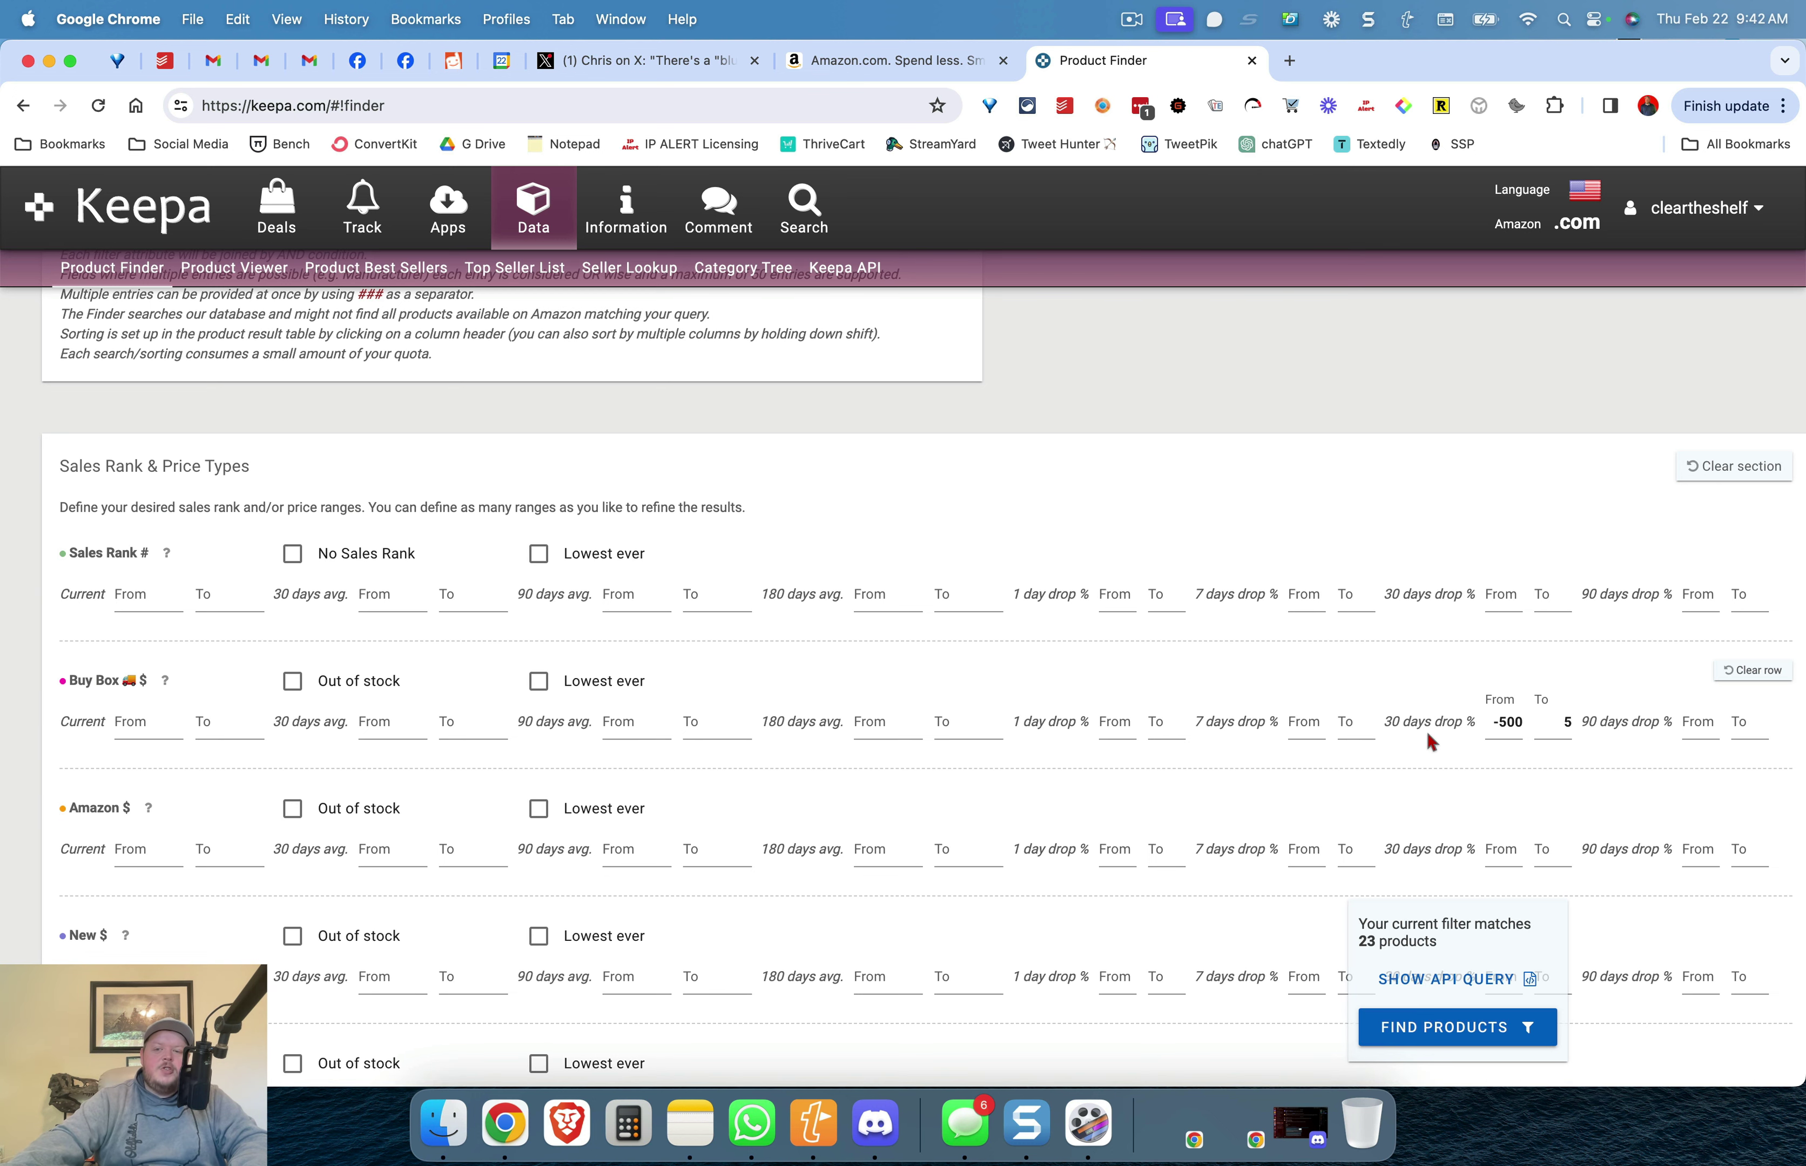
mouse_move(1503, 737)
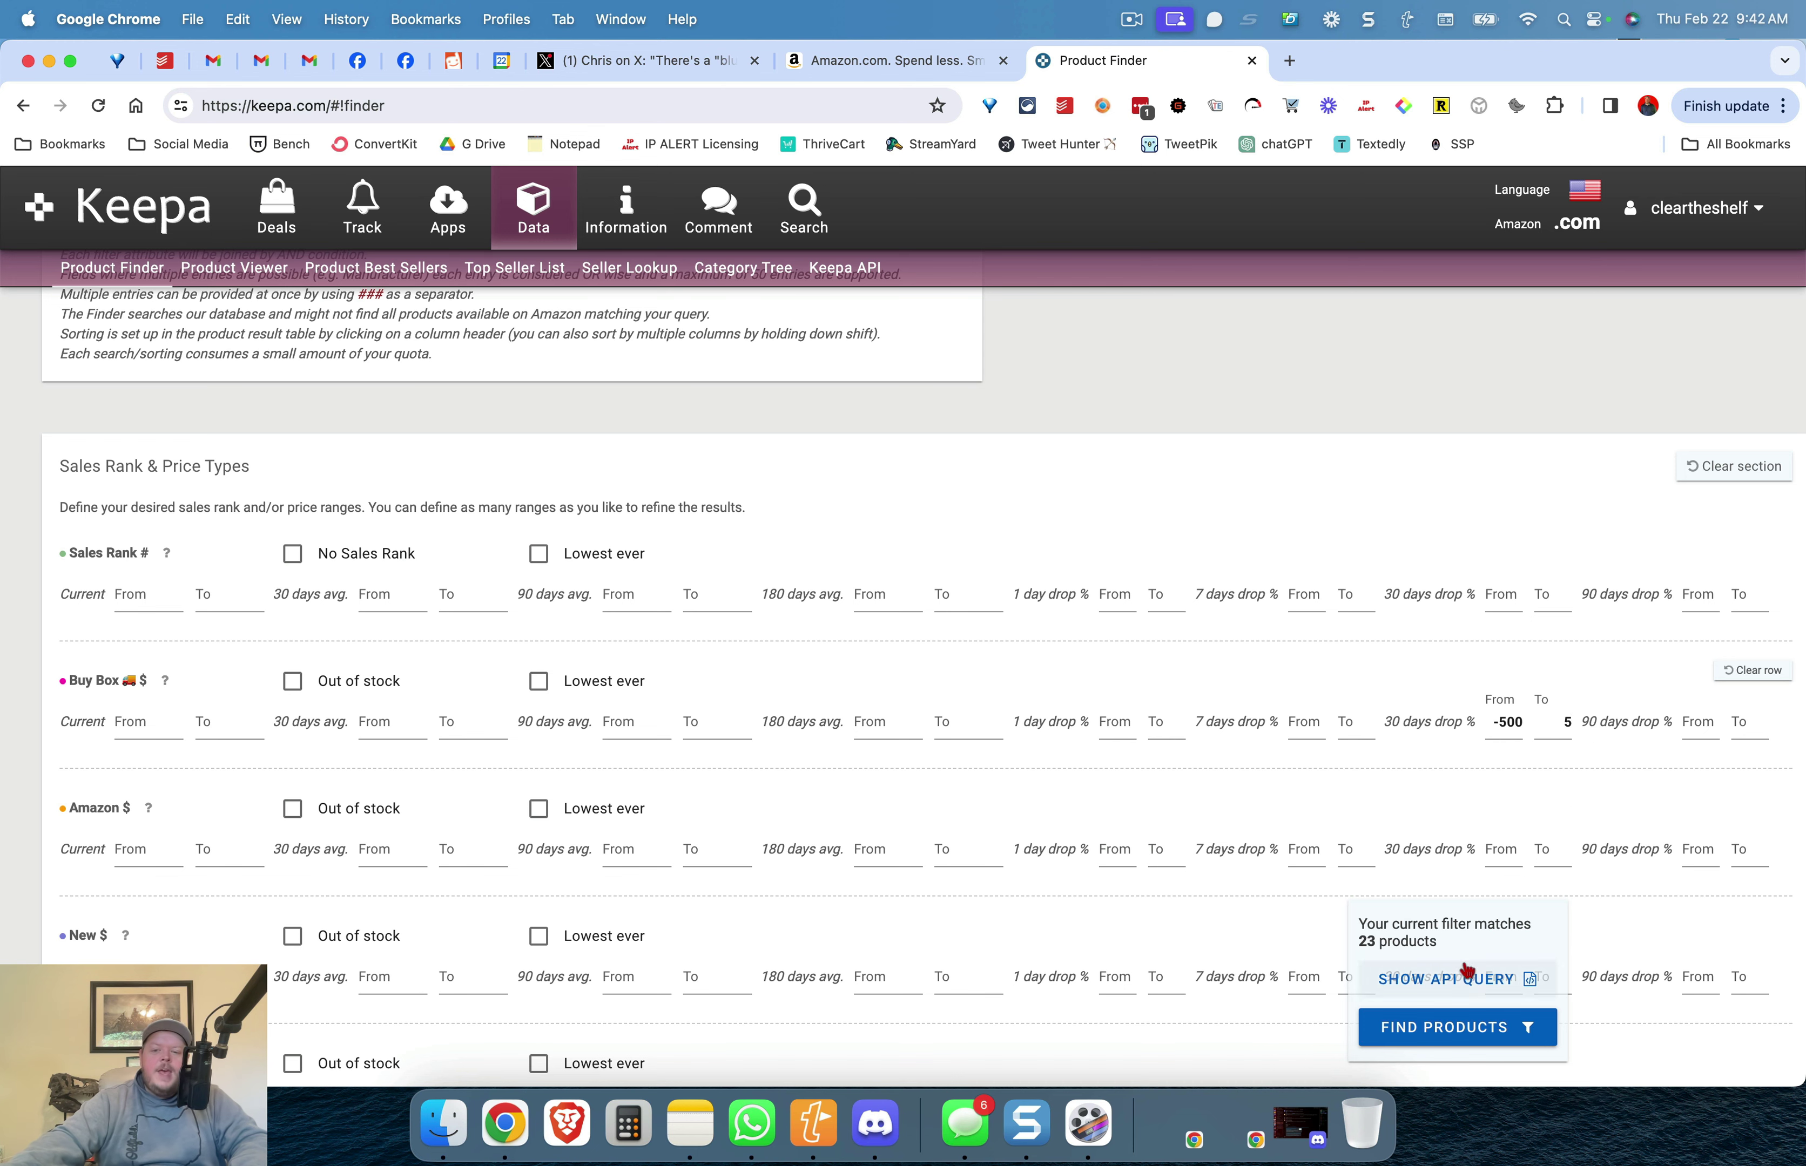
- Find products to list the 21 matches, led by an Uncluttered Designs vanity organizer at $23.99
click(1470, 1031)
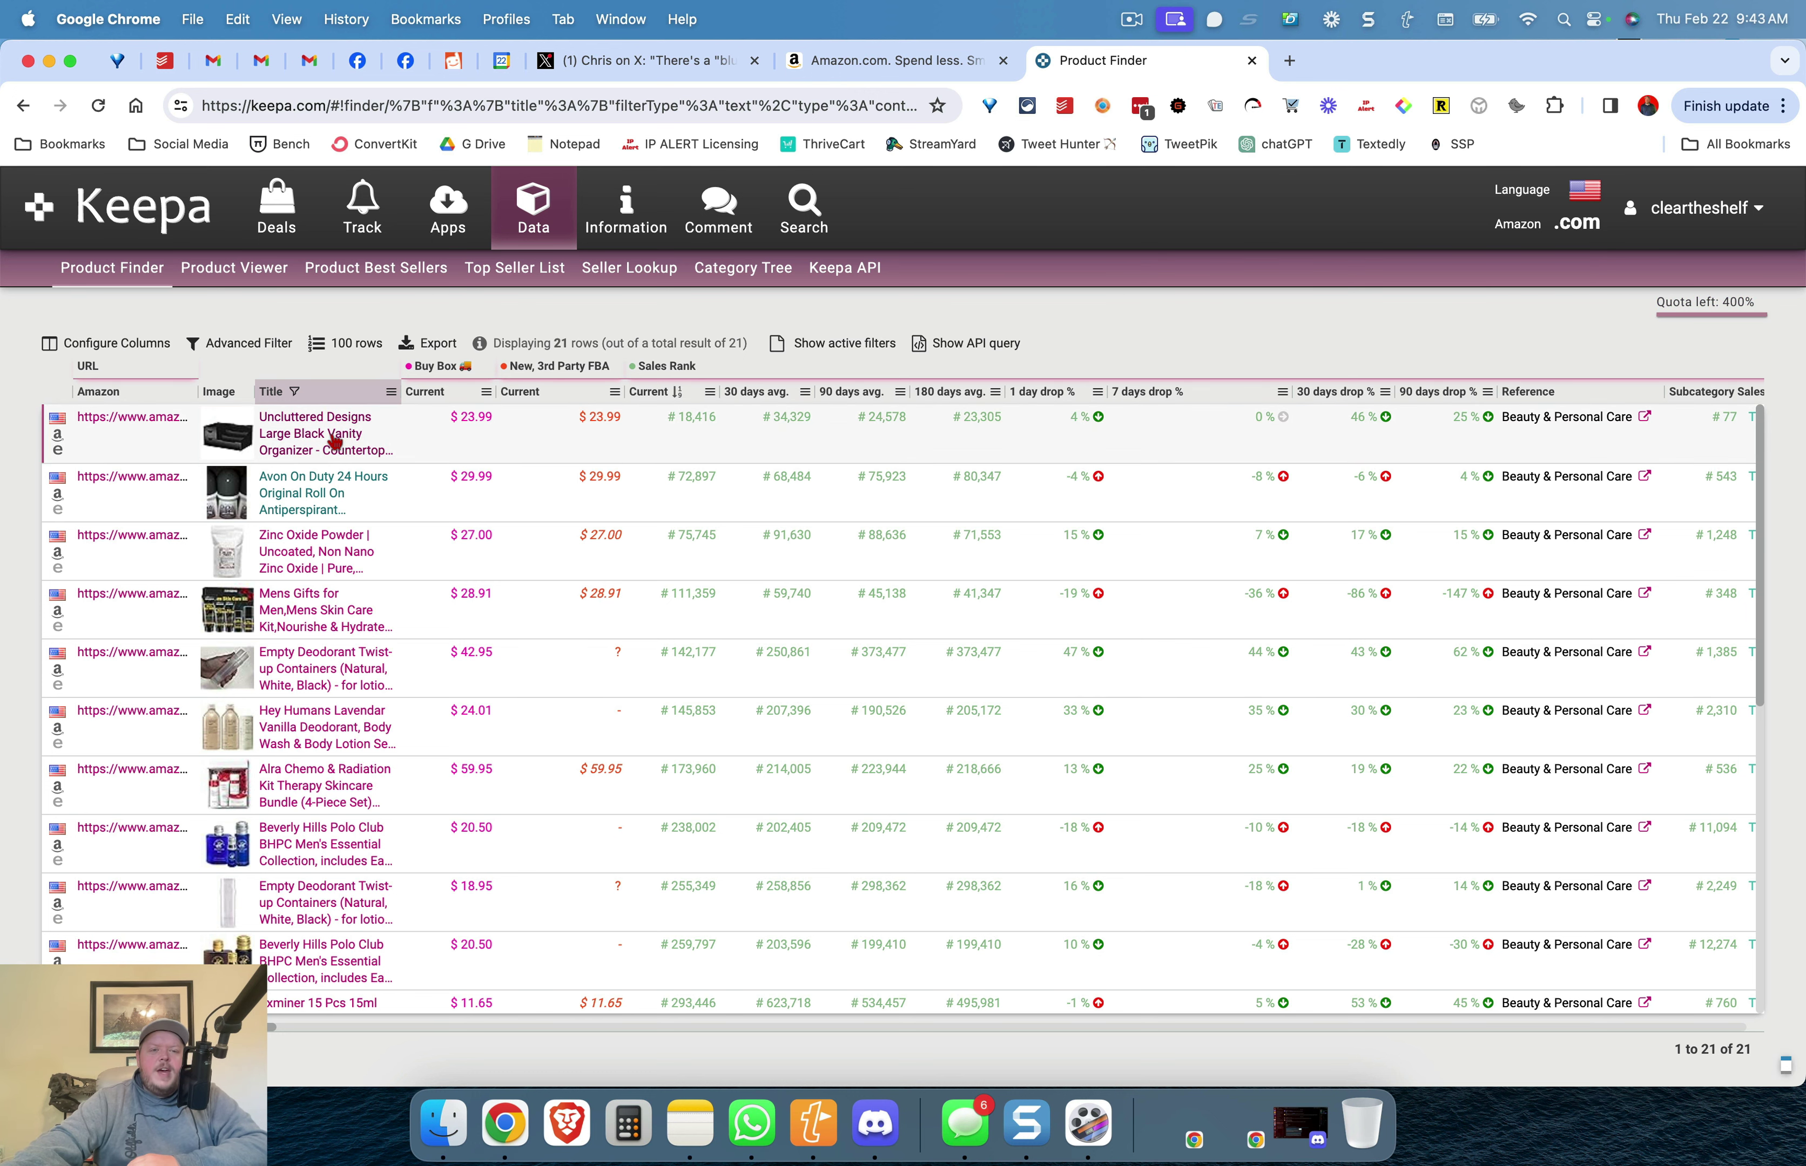
mouse_move(333, 440)
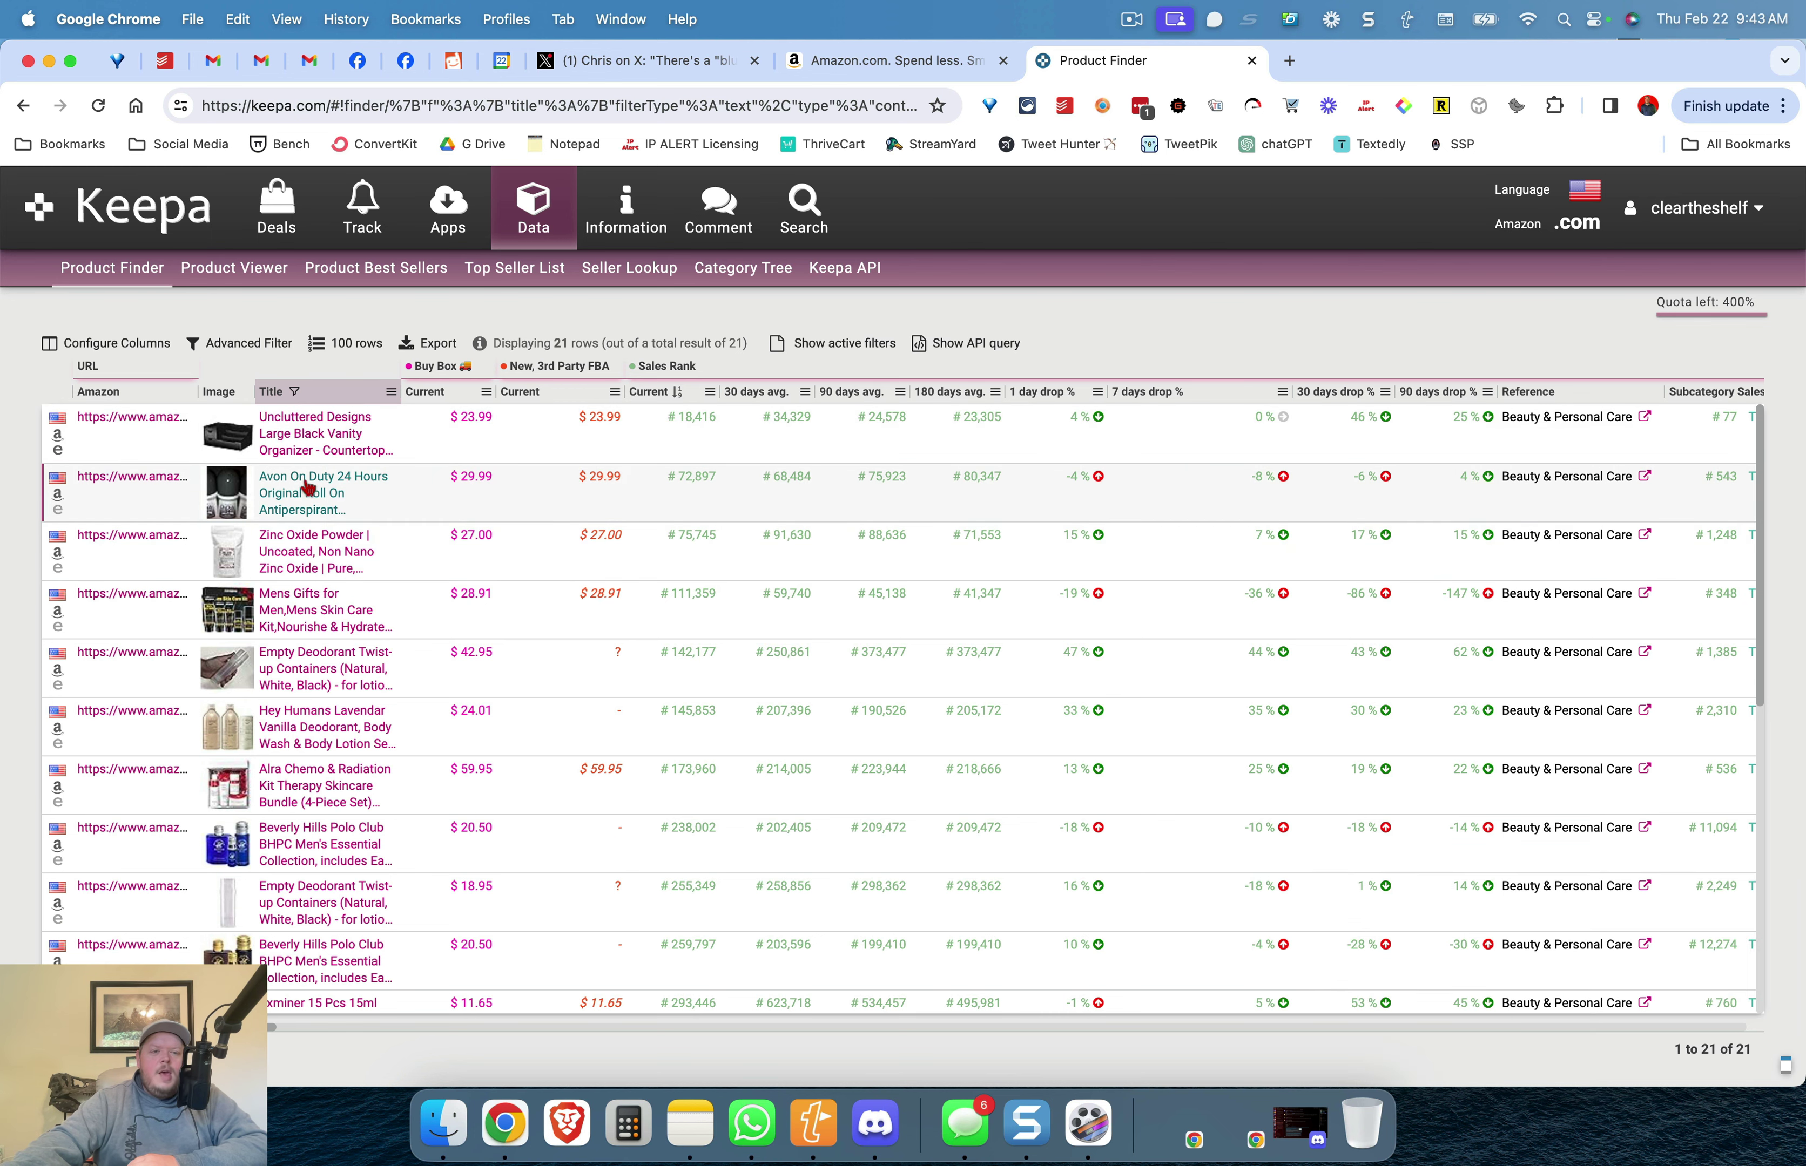
mouse_move(304, 492)
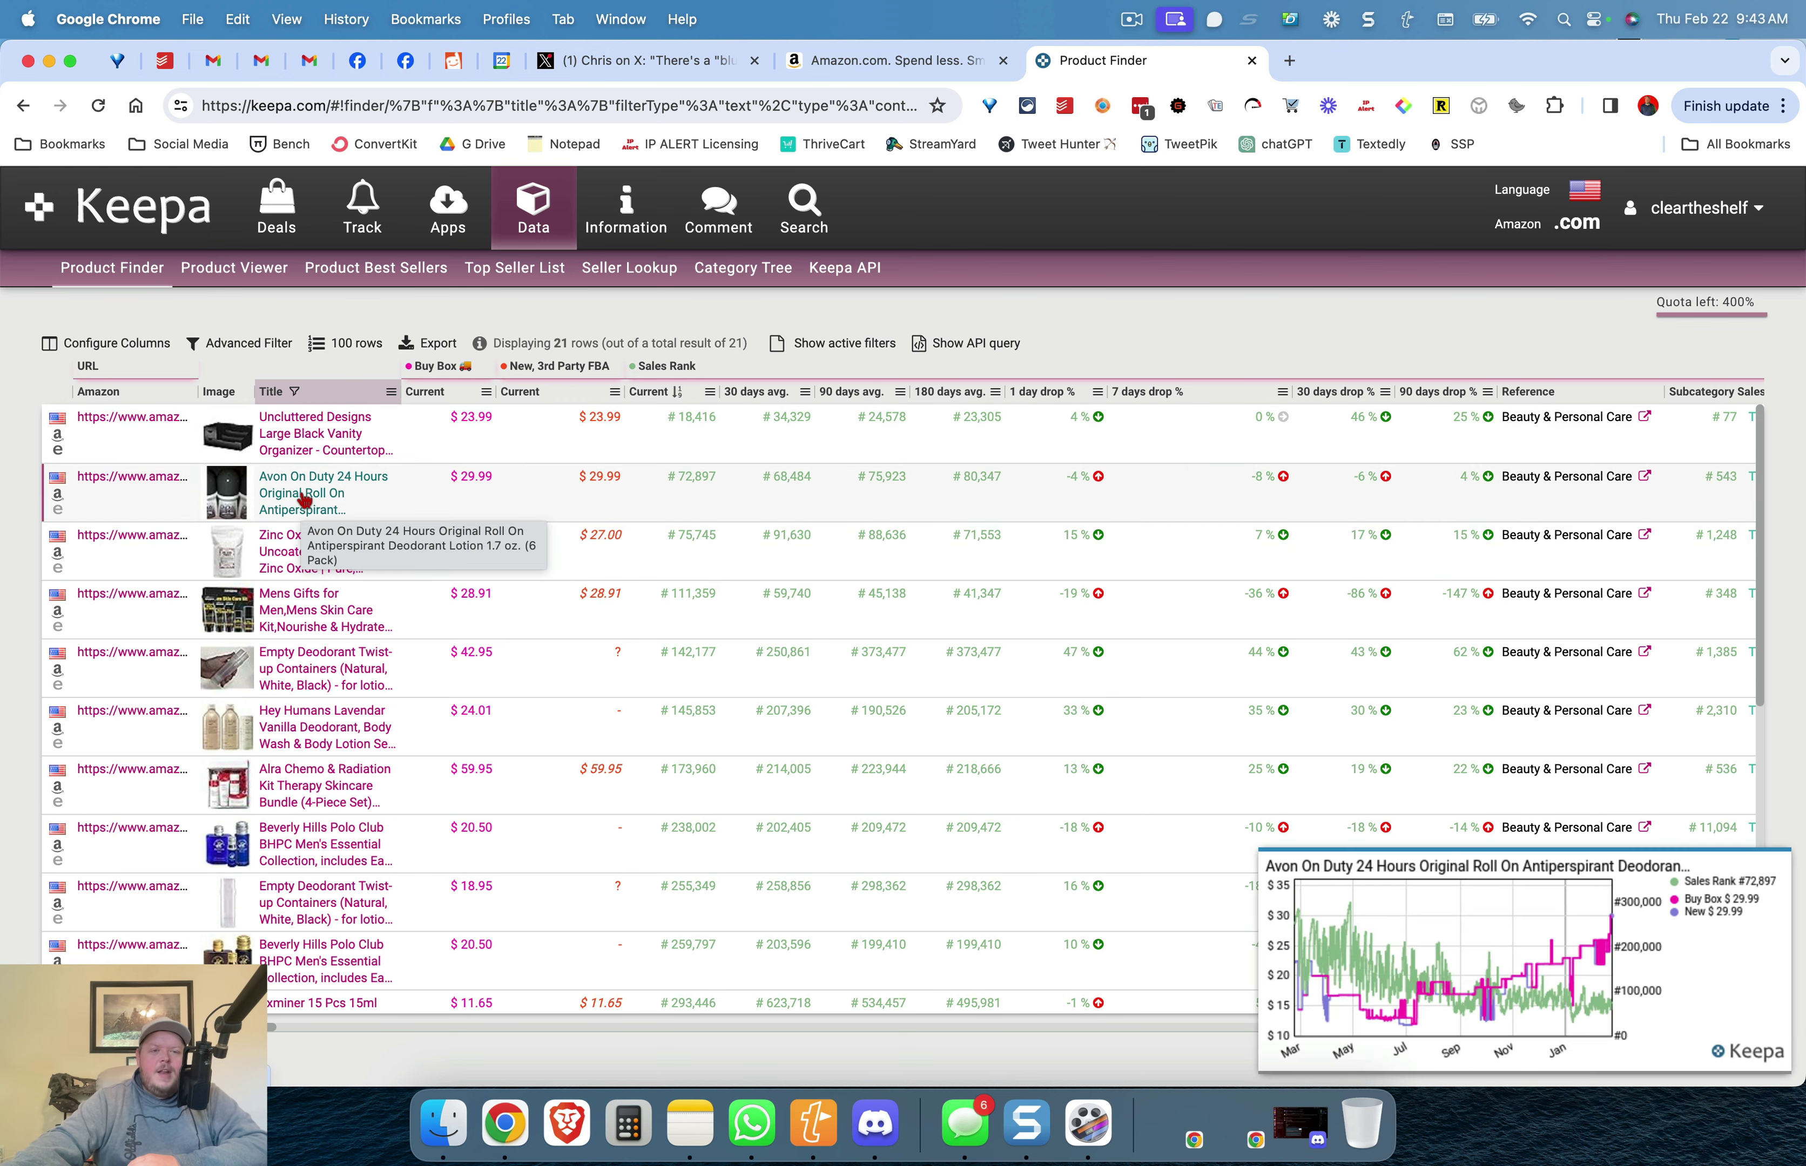
- Open the Avon On Duty roll-on deodorant 6-pack's price history, showing Buy Box $29.99
click(303, 497)
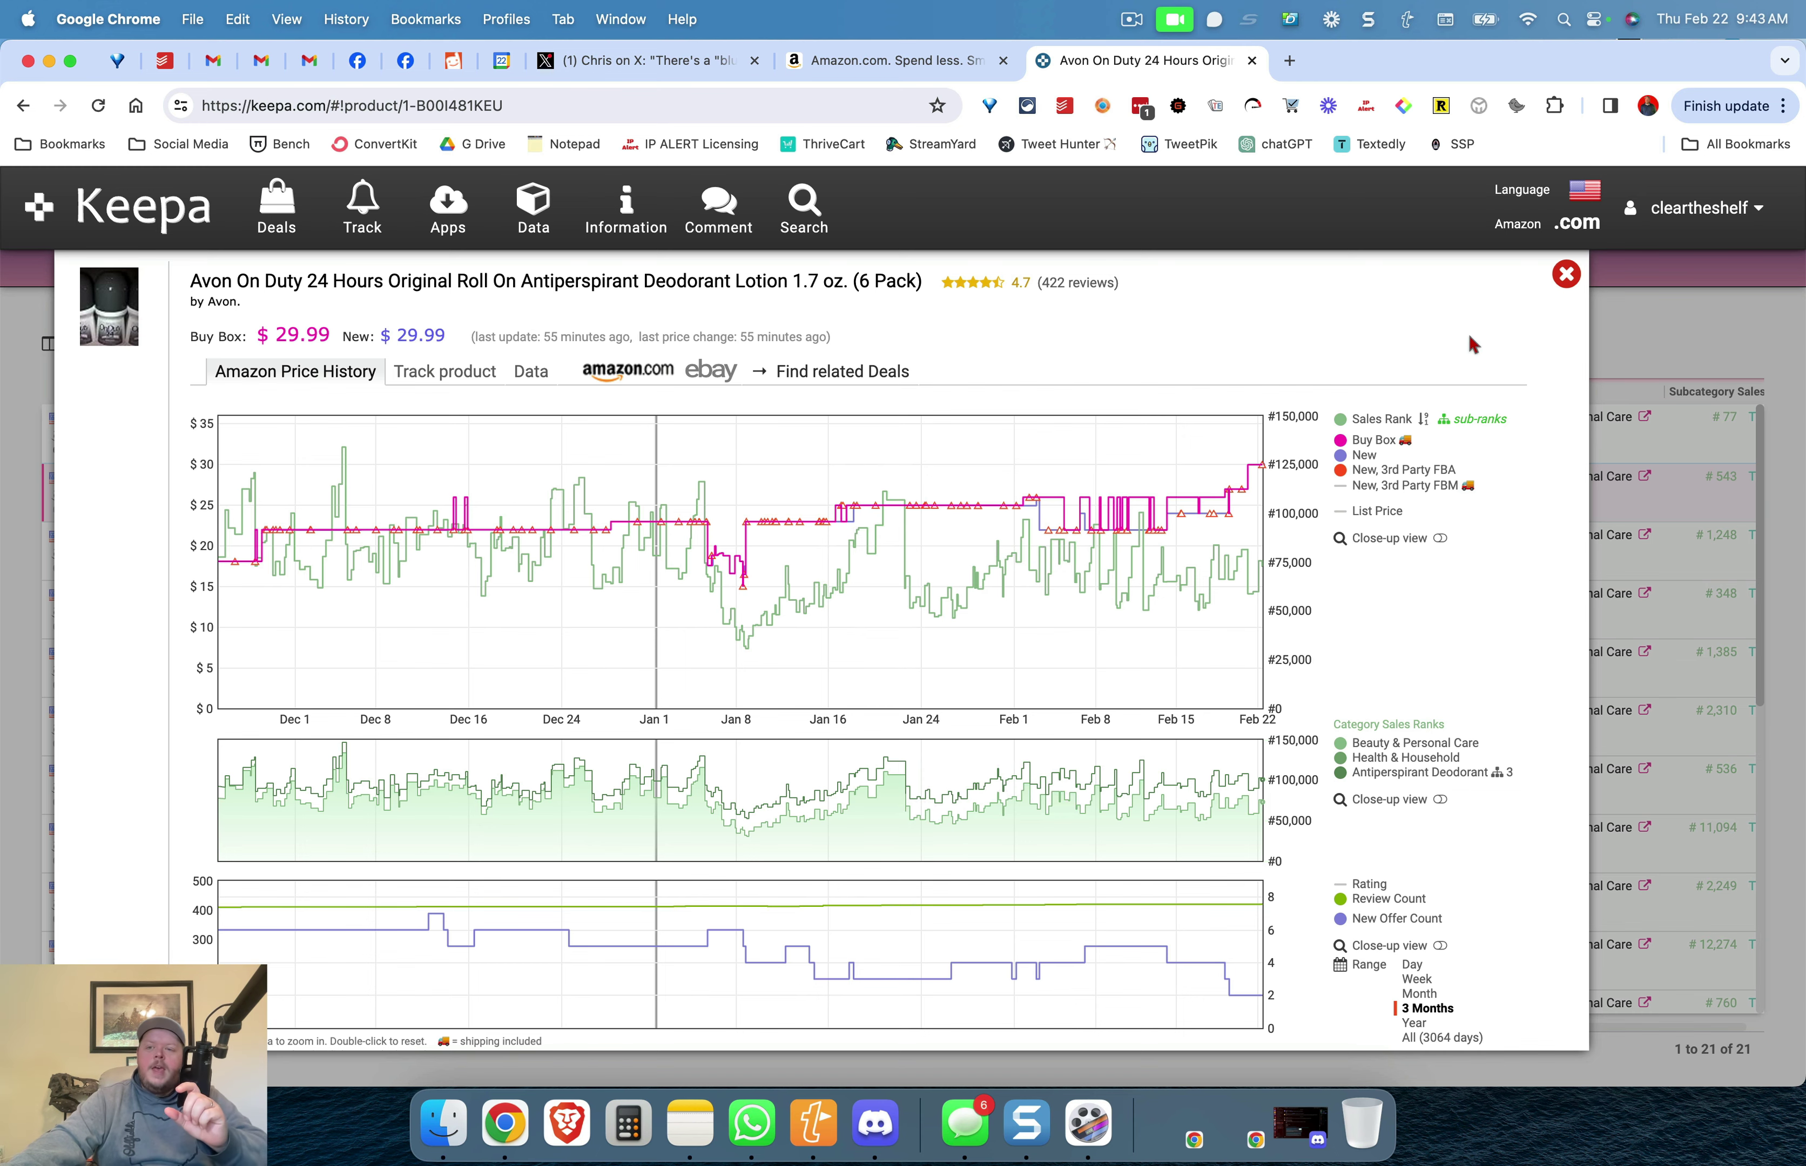
- Close the Avon product popup to get back to the 21 lotion deodorant results
click(1564, 279)
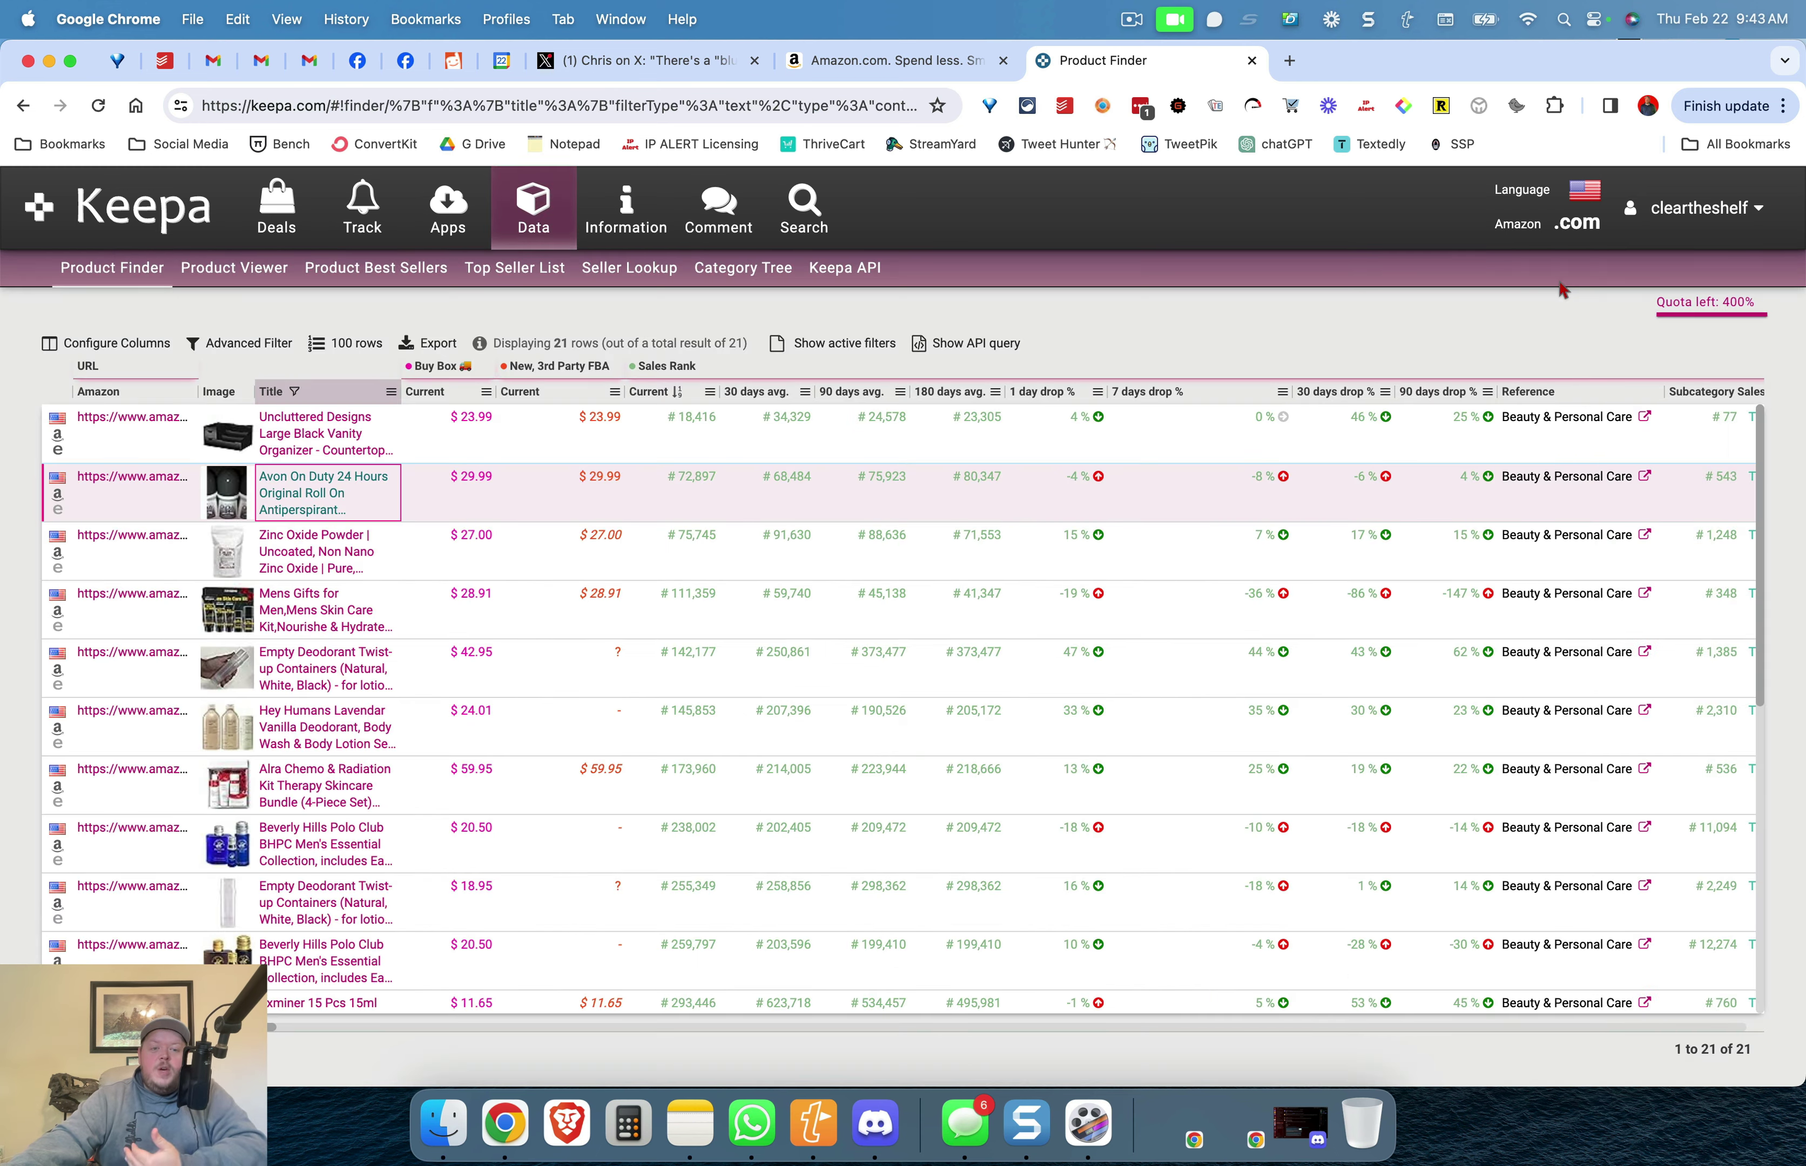